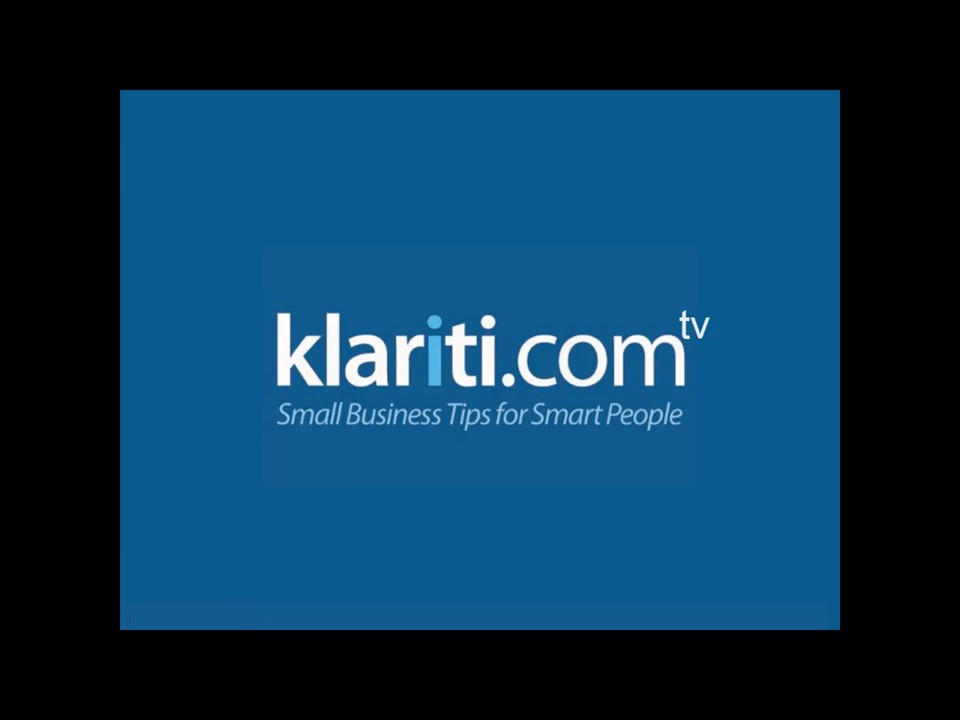
- Exit the slide show and return to editing slide 2, where the tv label has two animations
key("Escape")
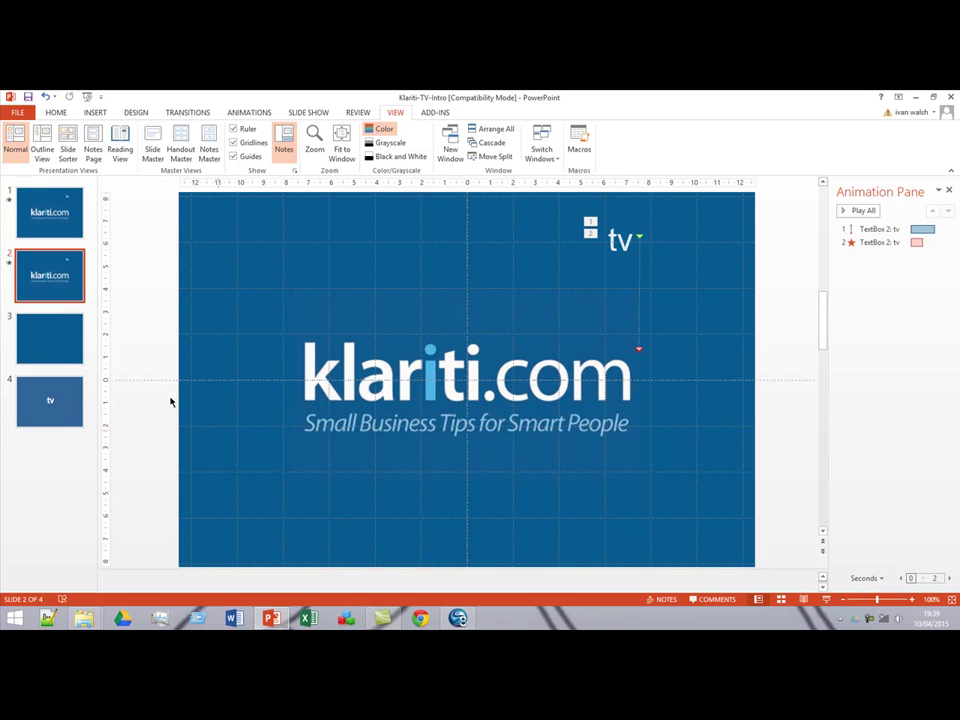
- Pick slide 3 in Slide Sorter and return to Normal view to edit the blank blue slide
left_click(69, 141)
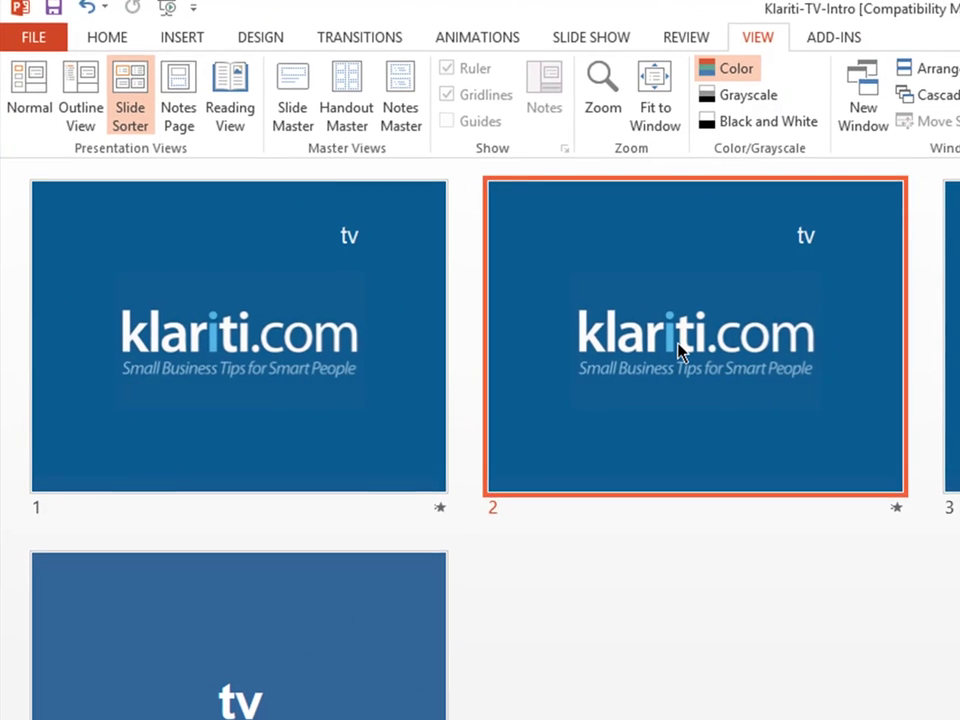
left_click(952, 340)
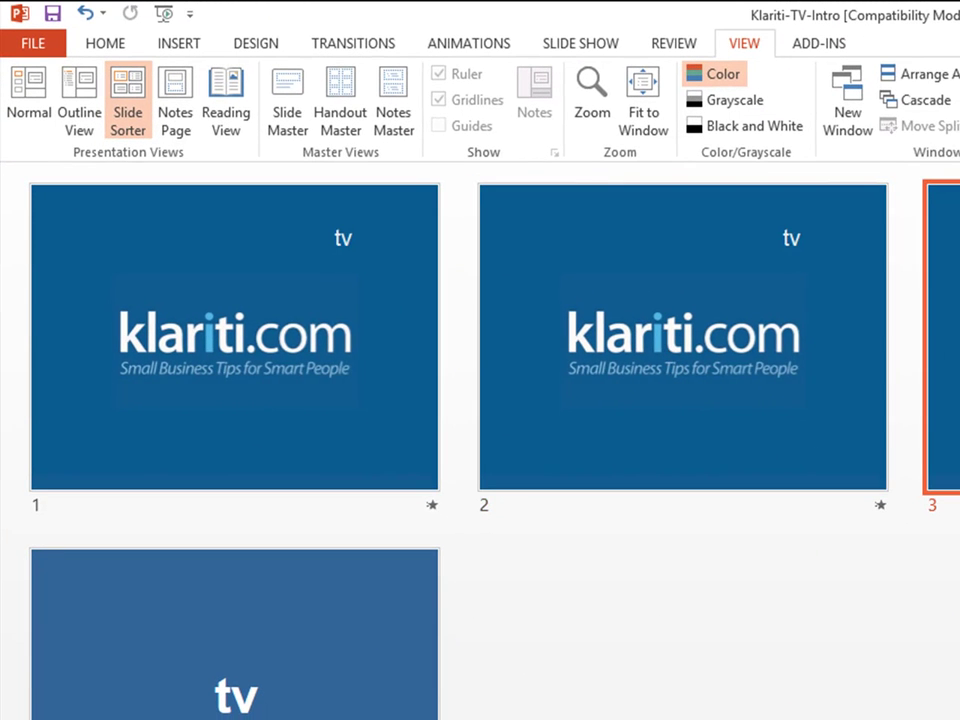
left_click(29, 108)
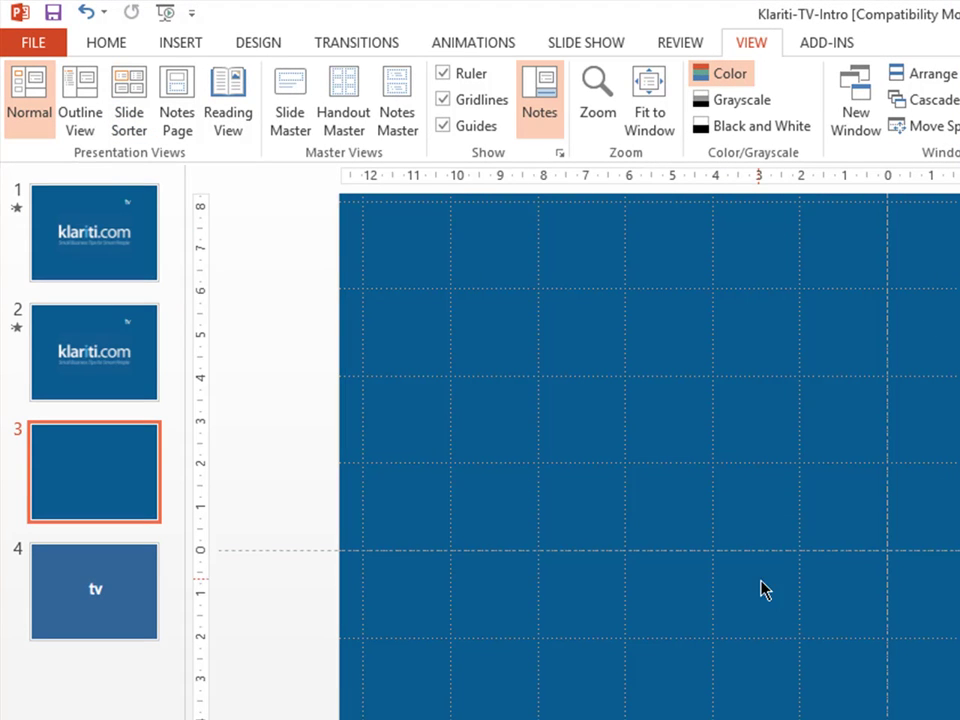
- Paste slide 2's klariti.com logo with its tagline onto blank slide 3
left_click(90, 343)
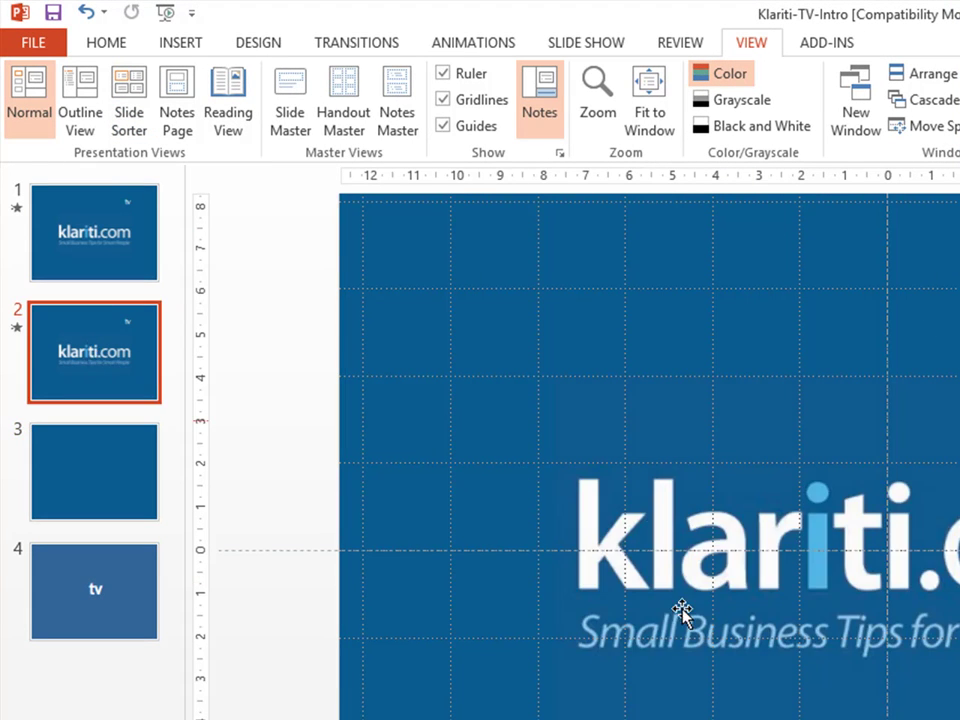
left_click(835, 567)
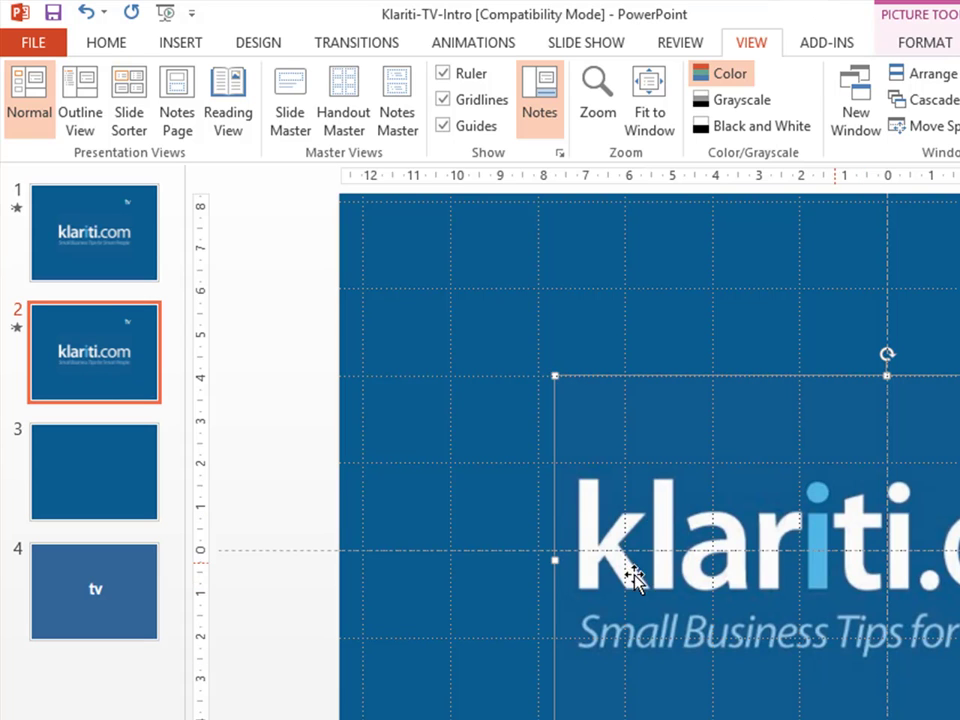
left_click(86, 463)
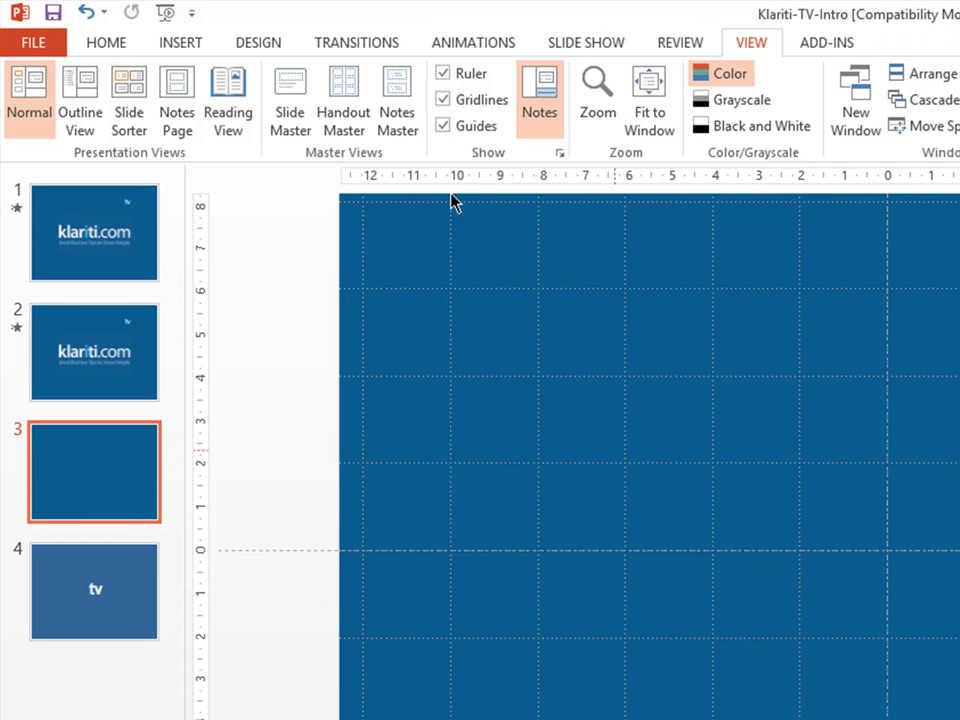
left_click(175, 42)
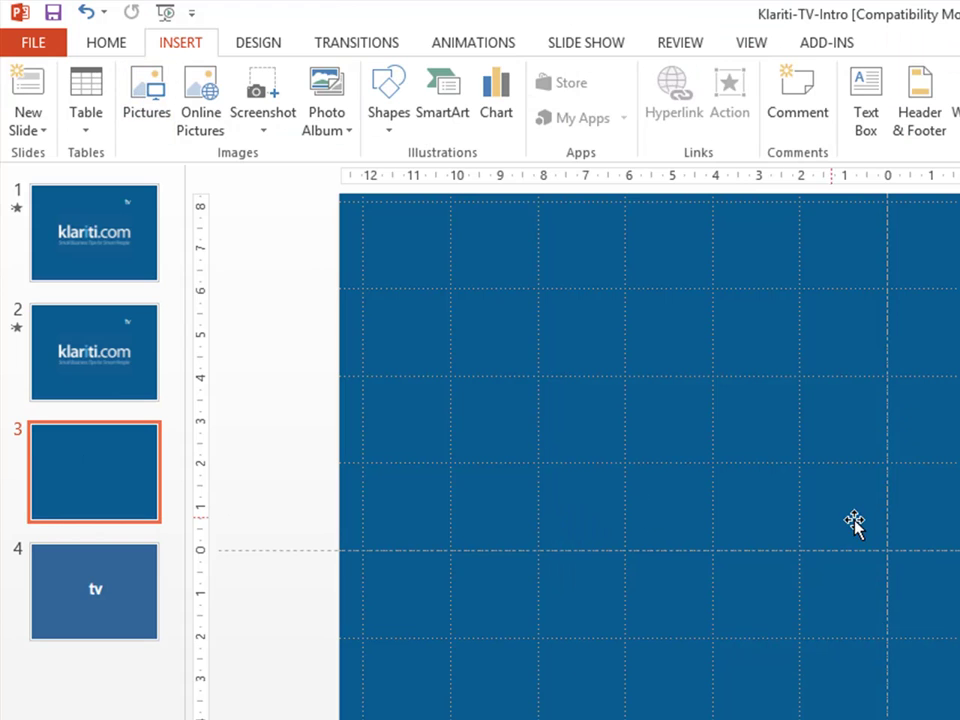
key("ctrl+v")
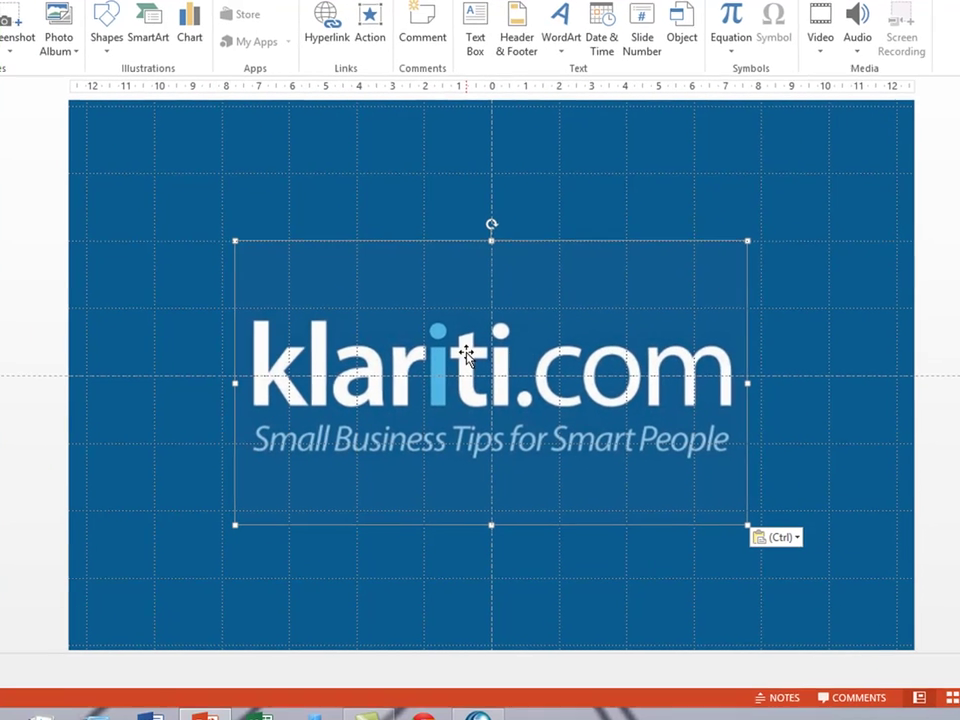
left_click(765, 290)
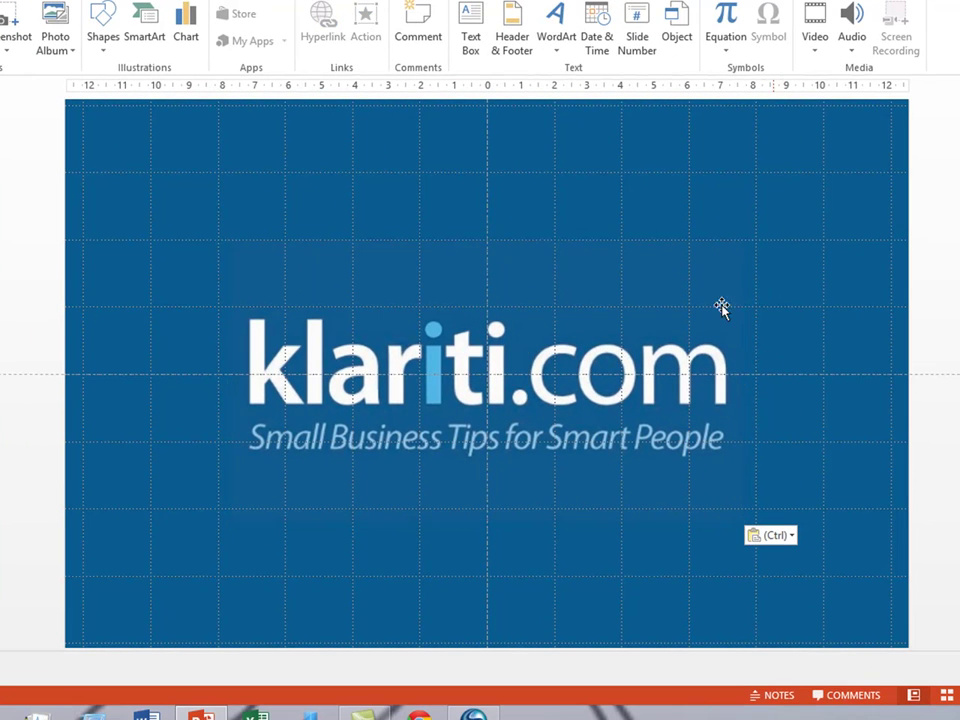
key("alt+w")
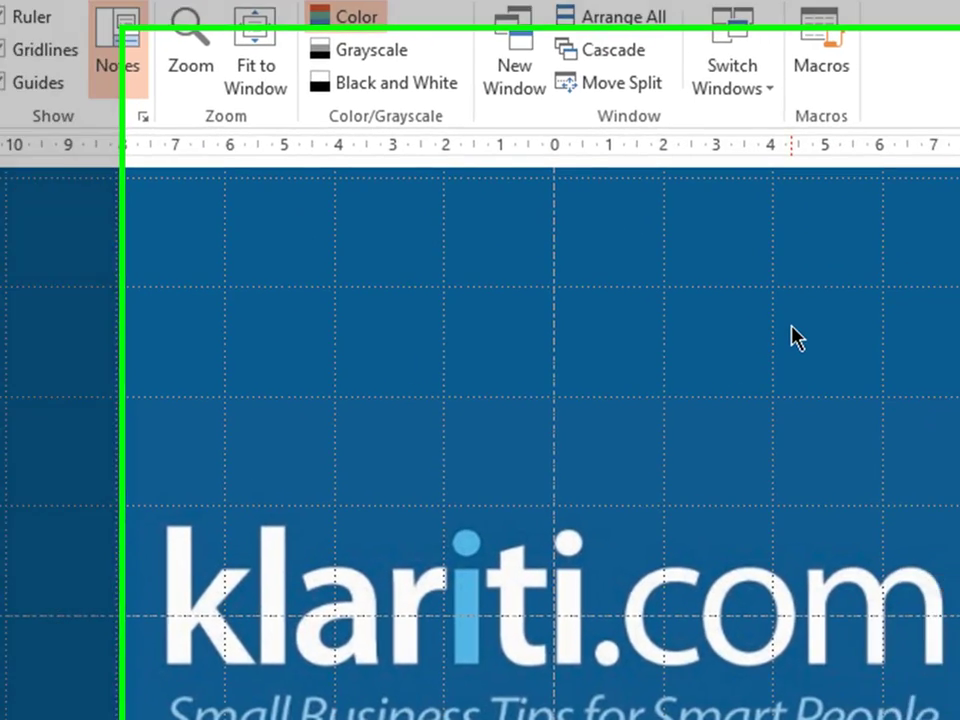
- Open slide 1 to review the tv label's two animations and downward motion path
scroll(912, 430, "up", 2)
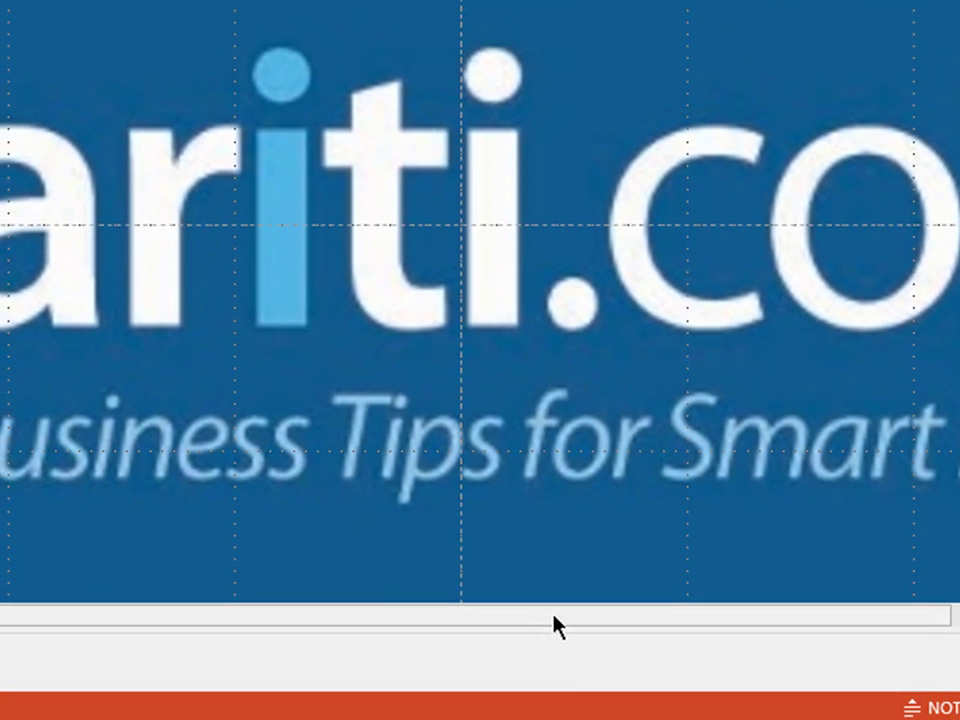
scroll(768, 605, "right", 3)
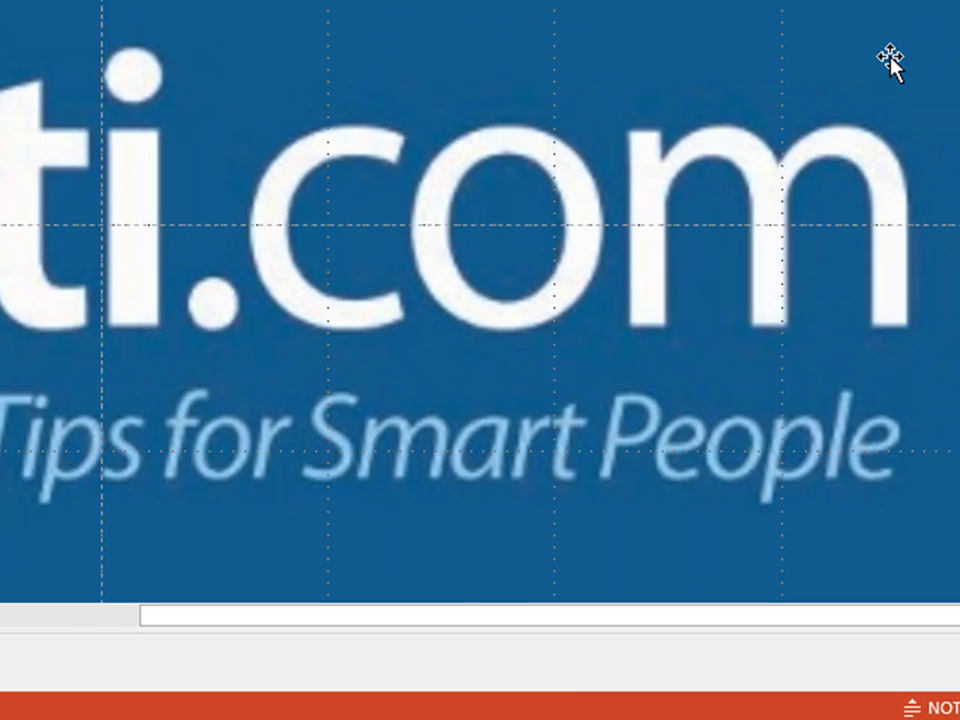
scroll(862, 58, "down", 3)
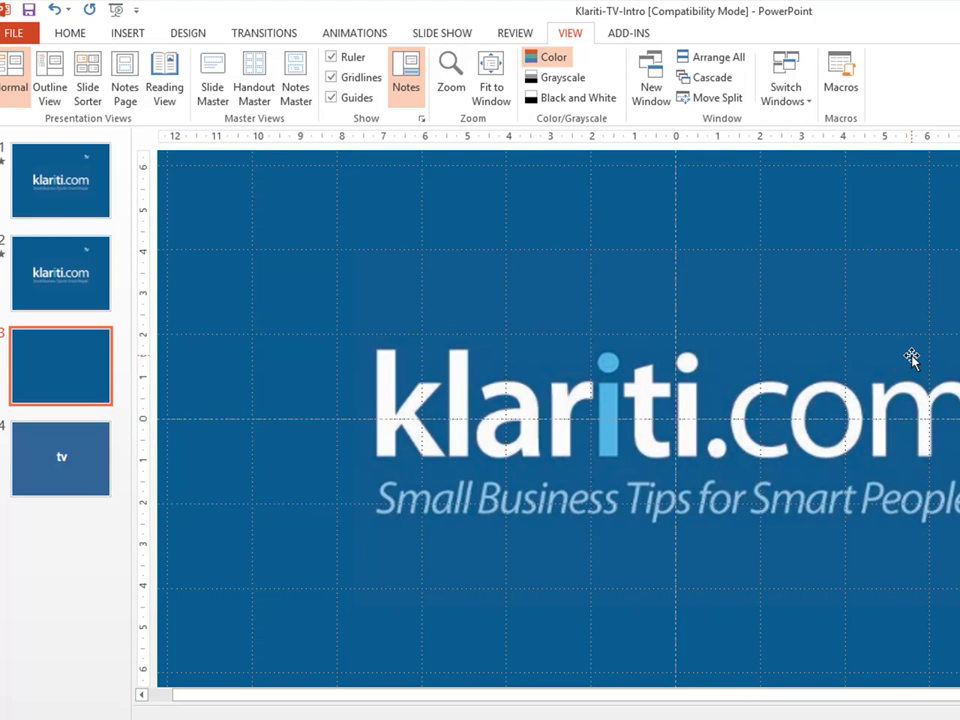
scroll(912, 362, "down", 2)
scroll(910, 365, "up", 4)
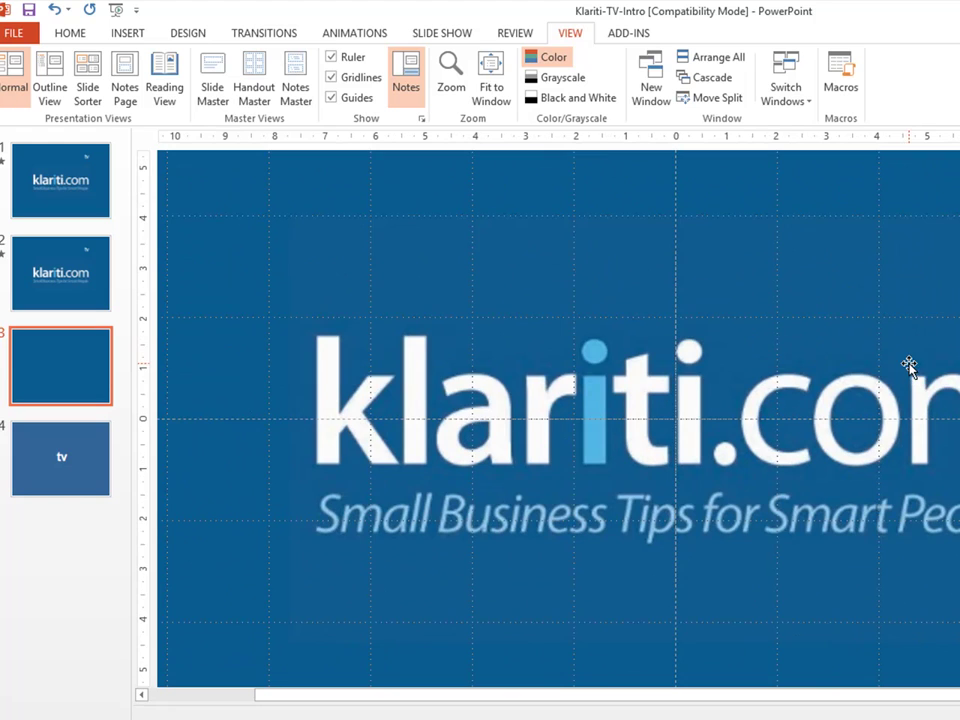
scroll(909, 365, "down", 2)
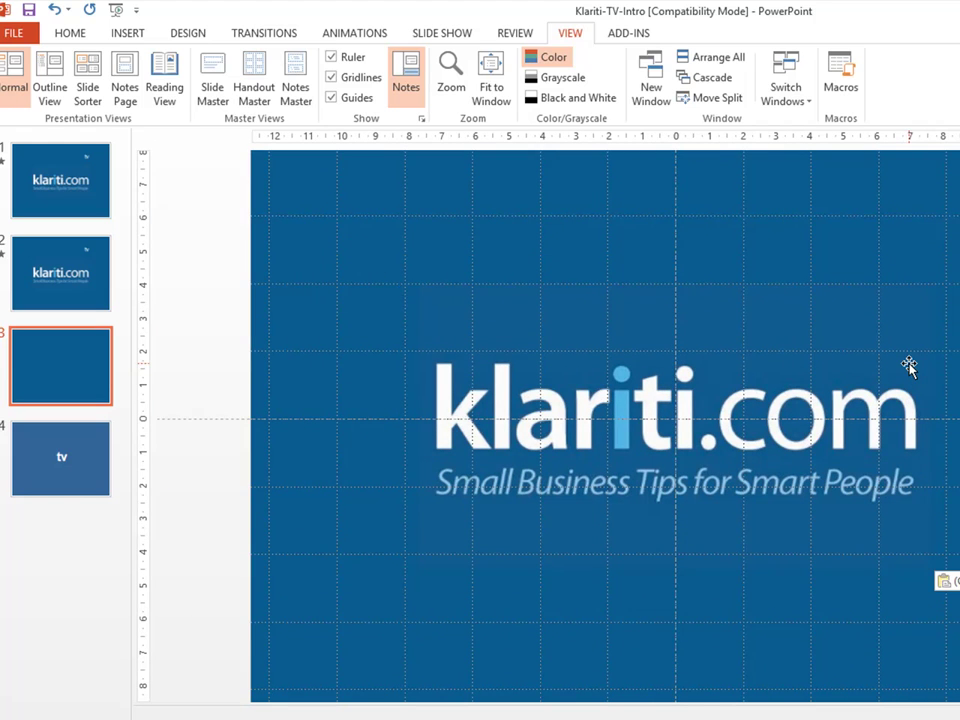
left_click(39, 176)
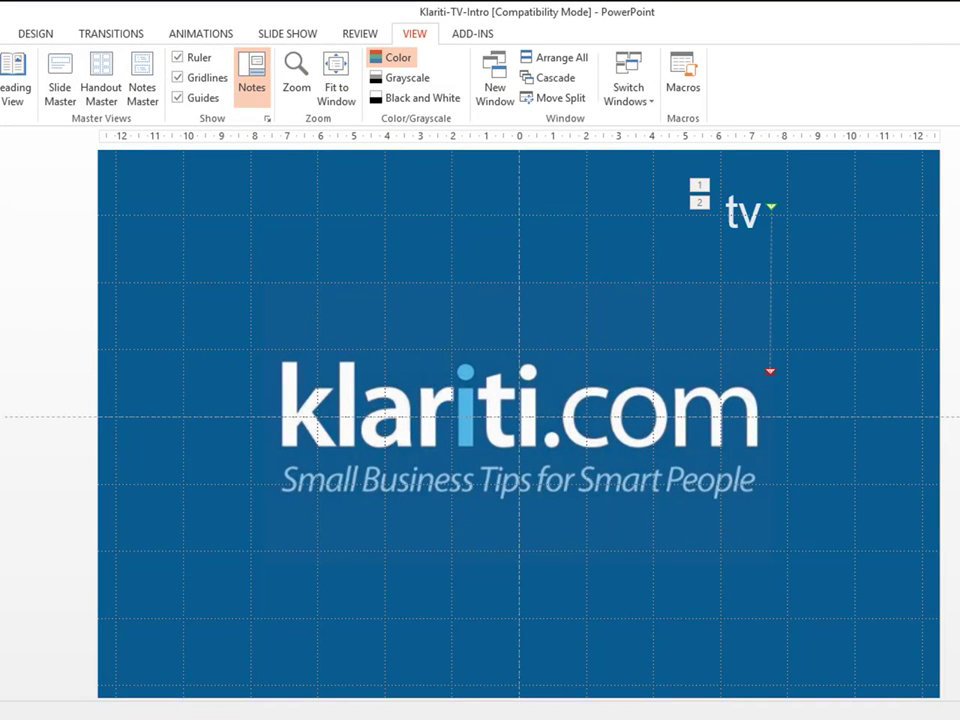
- Check the pasted klariti.com logo on slide 3
key("ctrl+v")
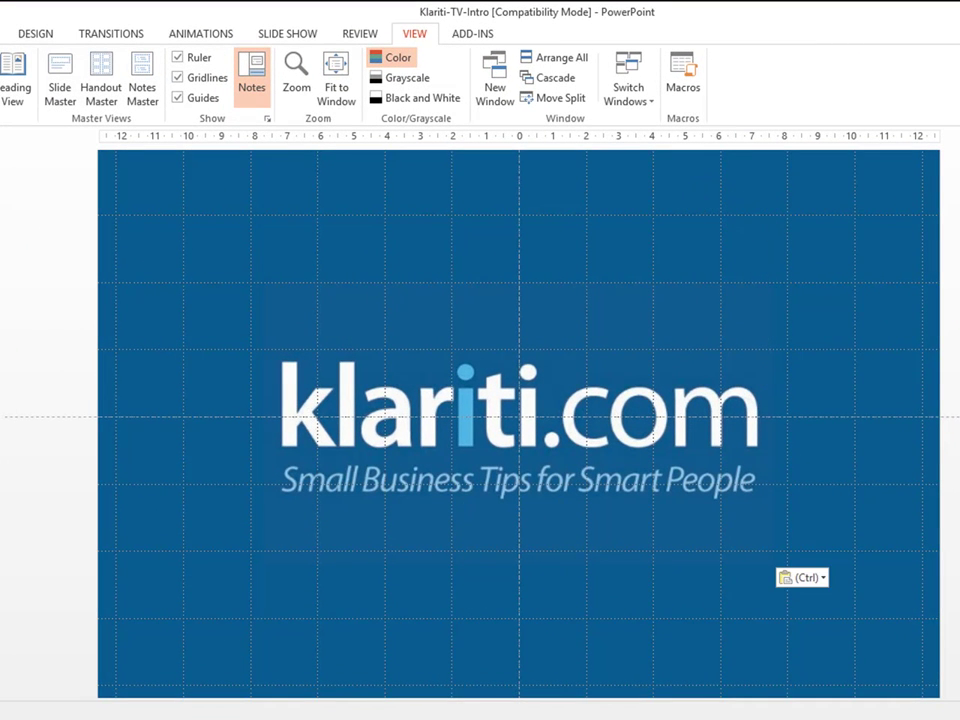
left_click(340, 423)
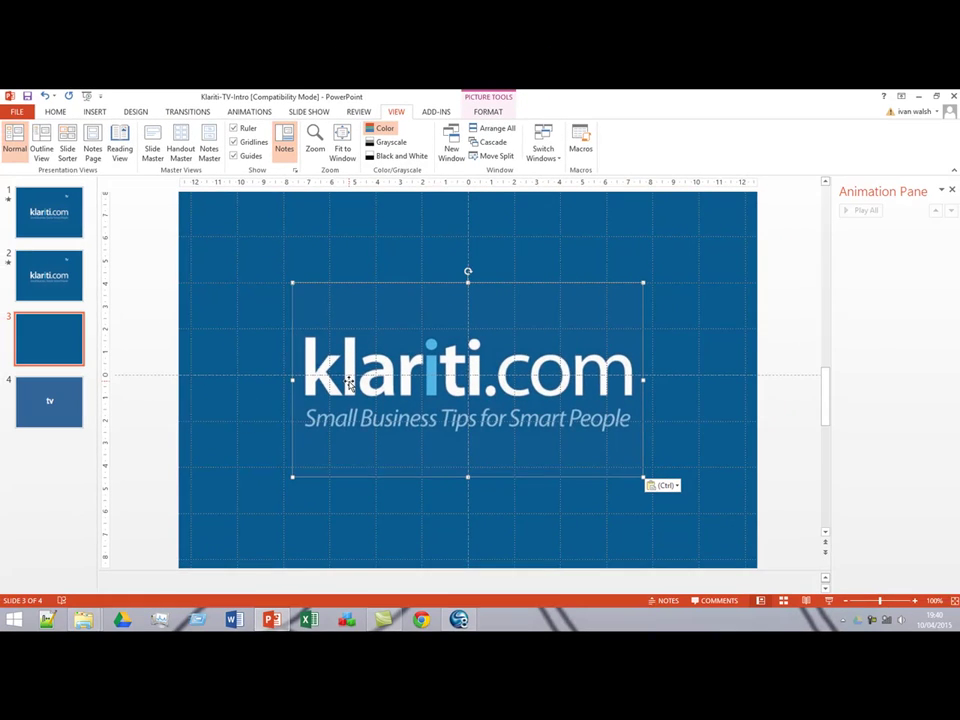
left_click(690, 413)
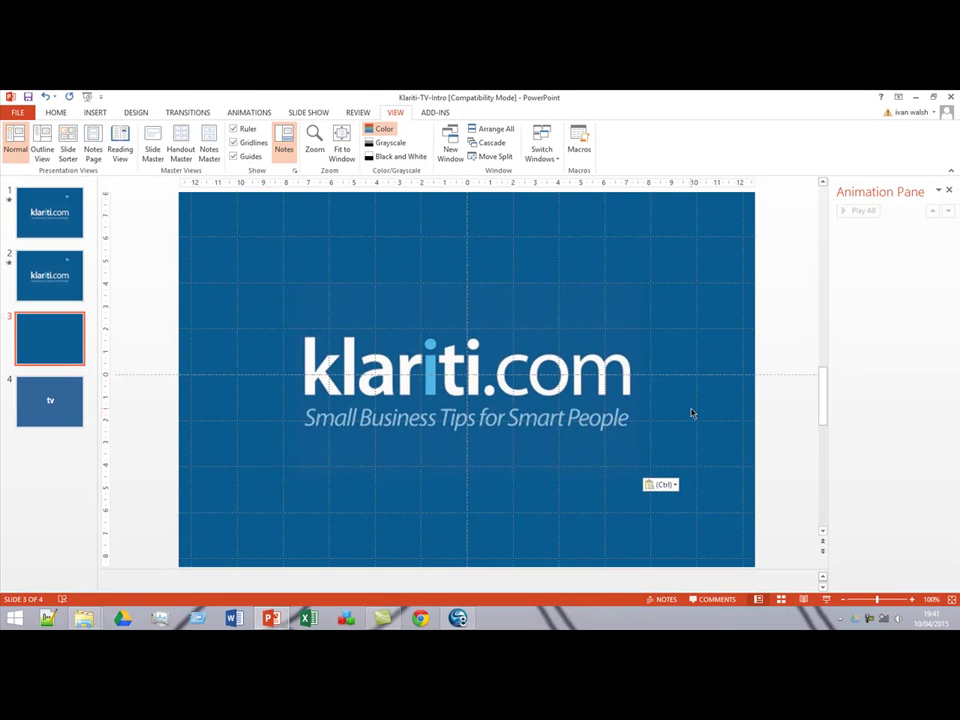
- On slide 4, select the whole 88-point tv text box rather than its text
left_click(48, 410)
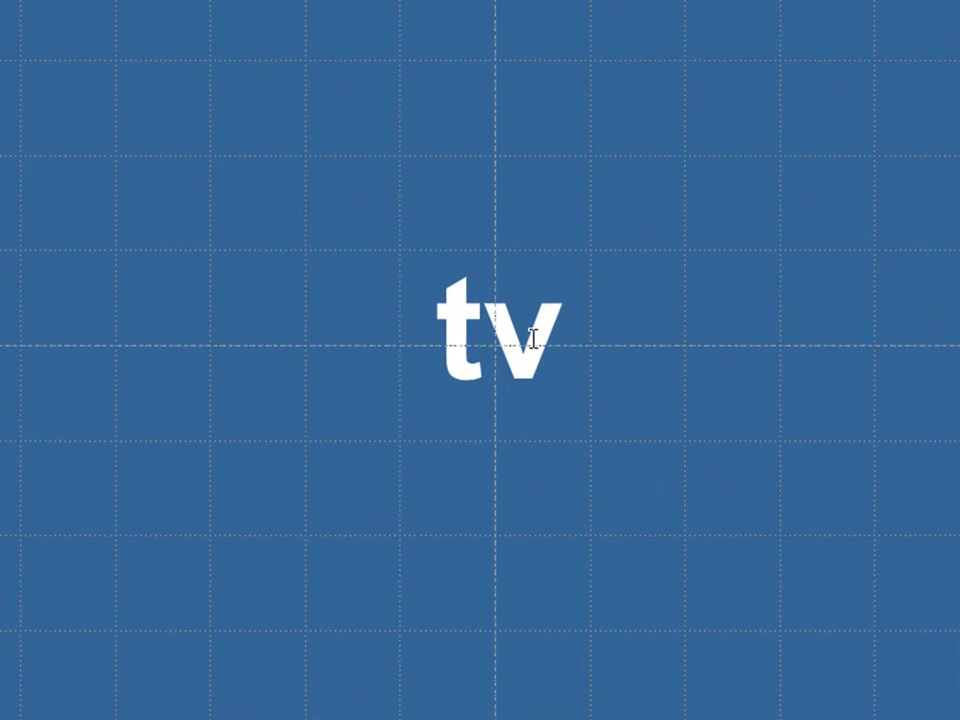
left_click(465, 365)
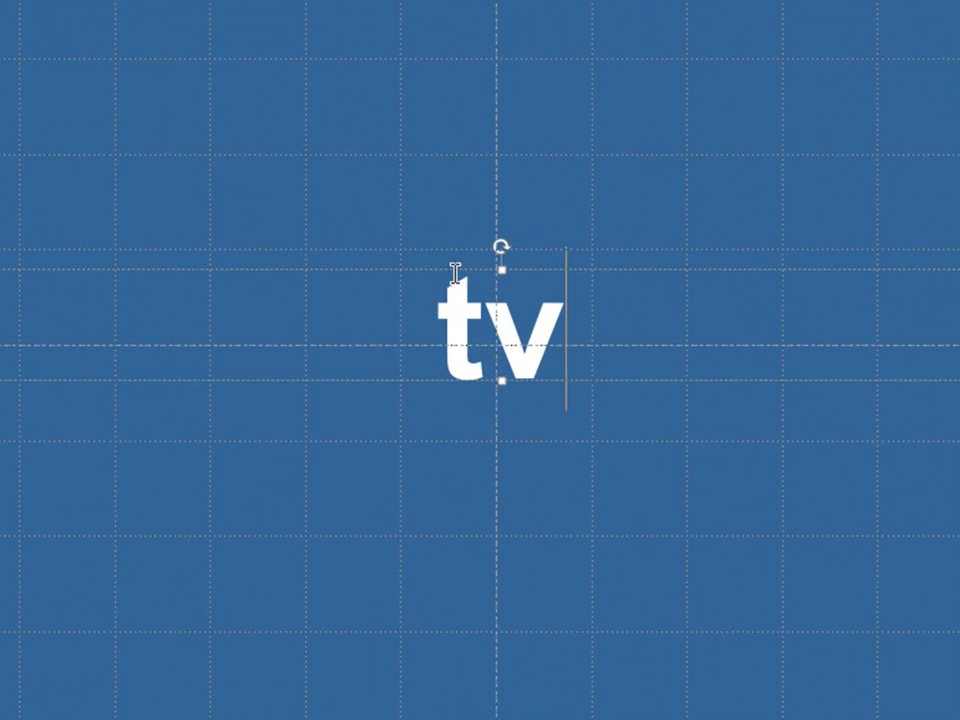
left_click(298, 264)
left_click(484, 328)
left_click(499, 242)
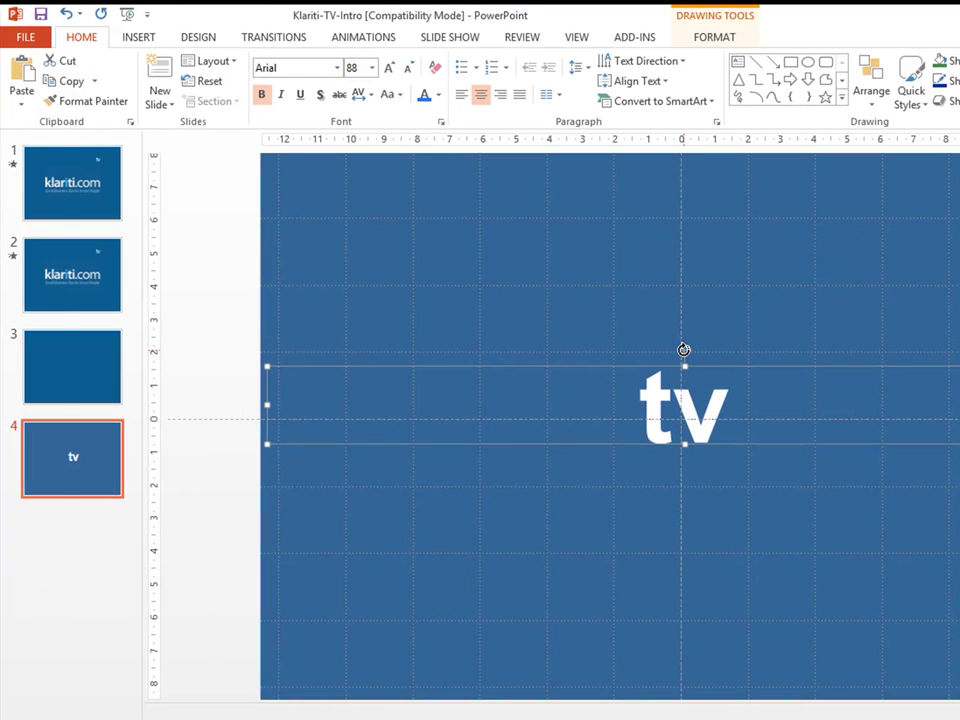
- Paste the tv text box onto slide 3 and place it at the top-right edge above the logo
left_click(28, 355)
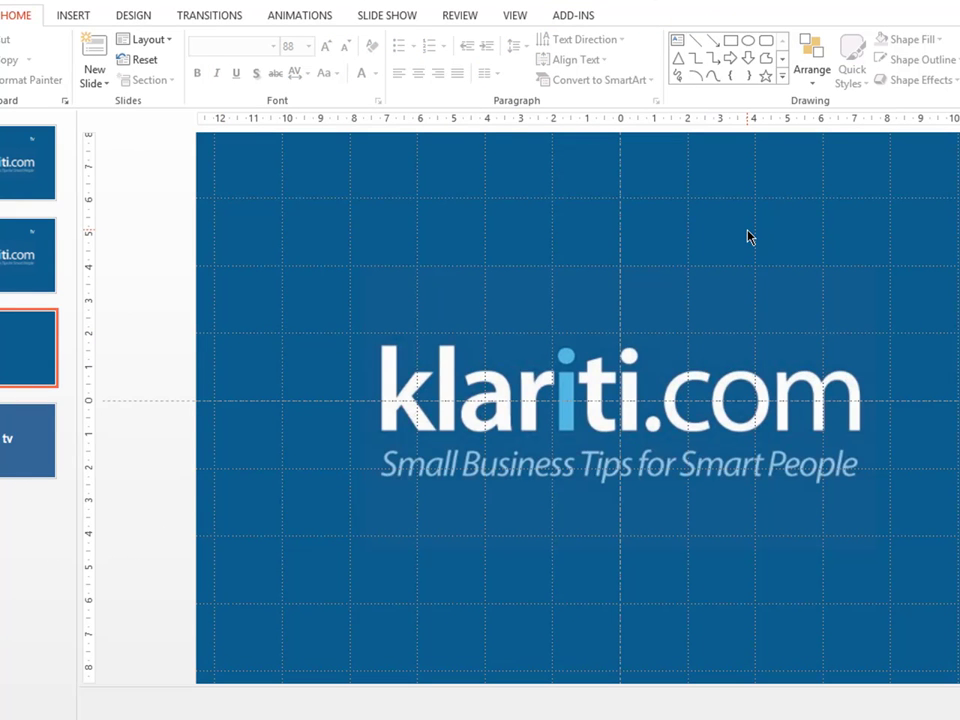
key("ctrl+v")
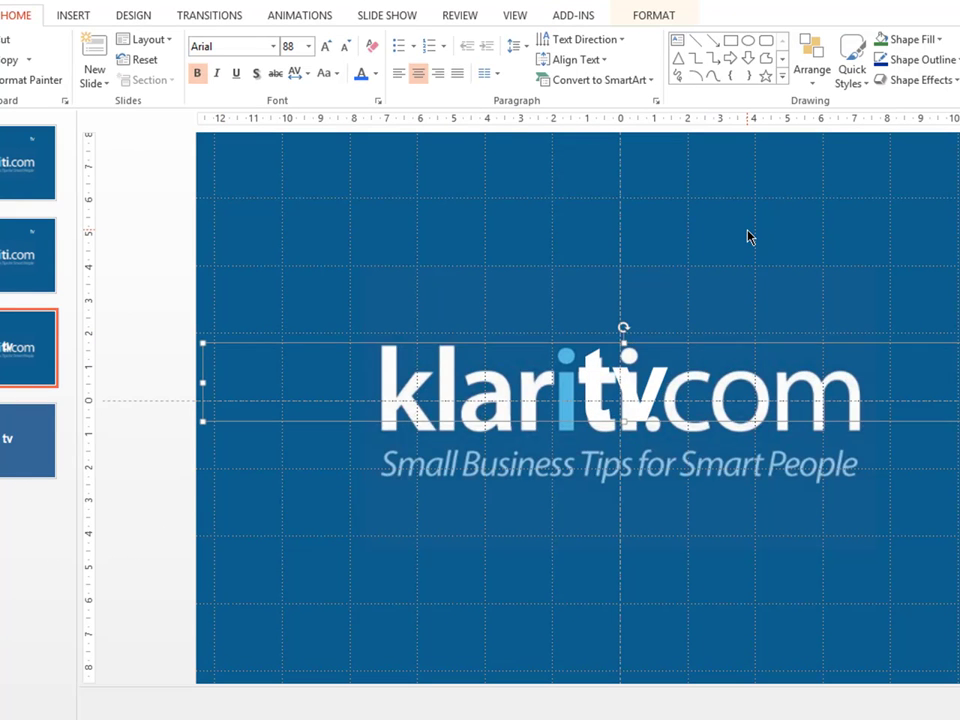
key("Up")
key("Up")
key("Up")
key("Up")
key("Up")
key("Up")
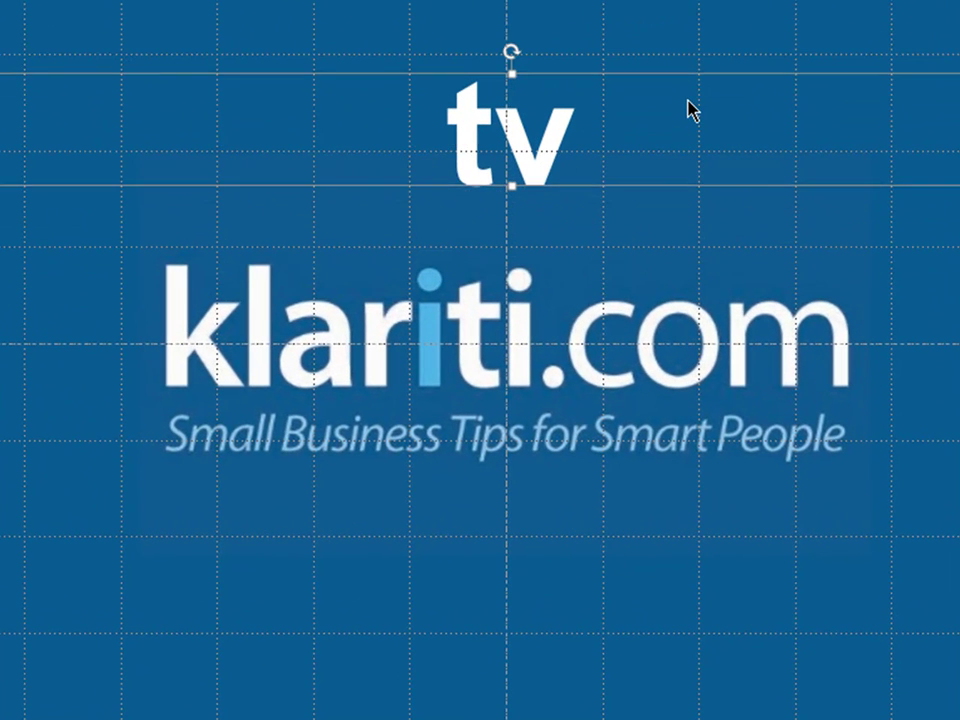
key("Up")
key("Up")
key("Up")
key("Up")
key("Up")
key("Up")
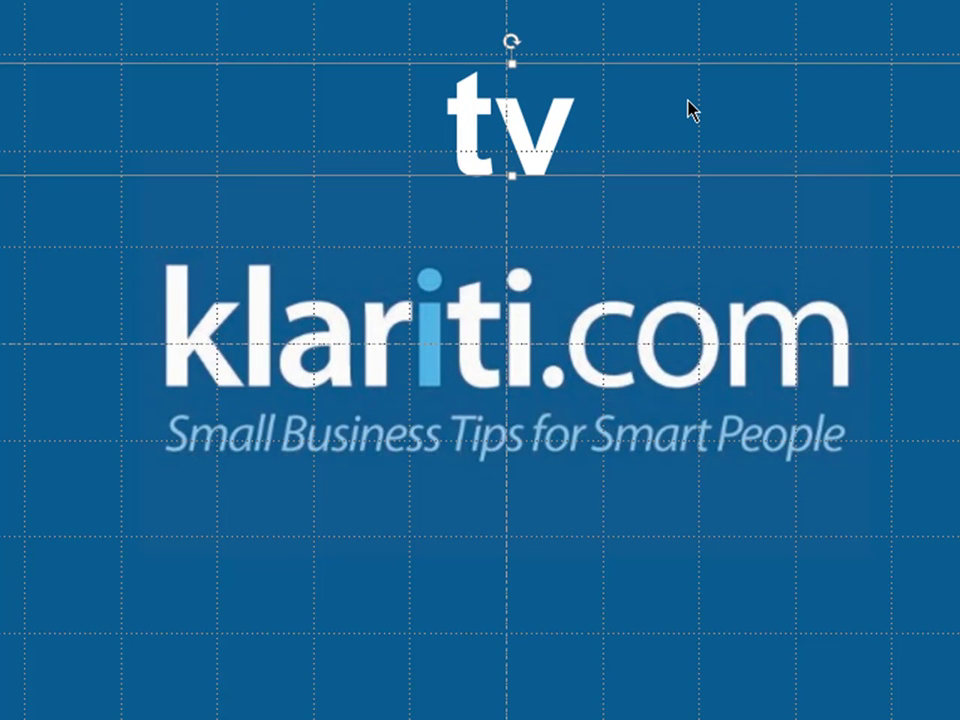
key("Down")
key("Down")
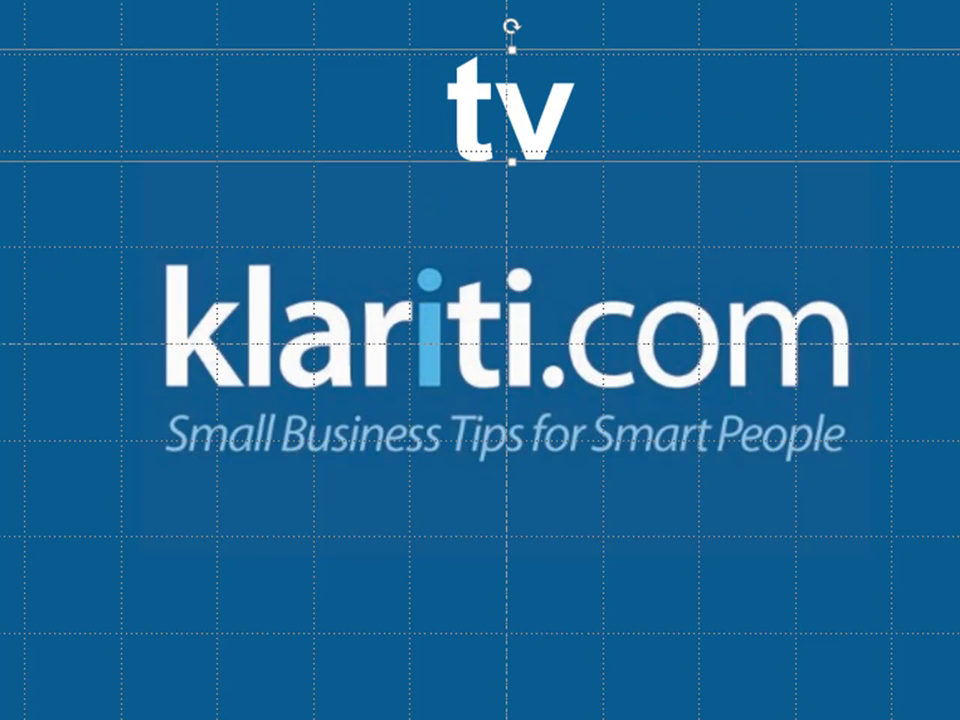
left_click_drag(395, 106, 745, 118)
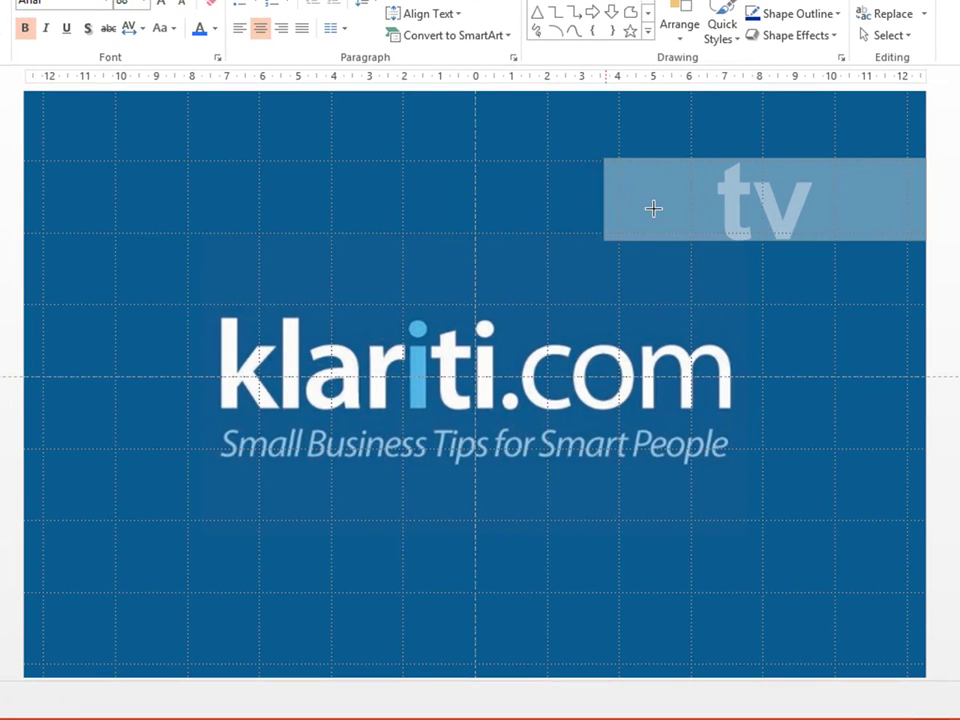
left_click_drag(653, 208, 763, 231)
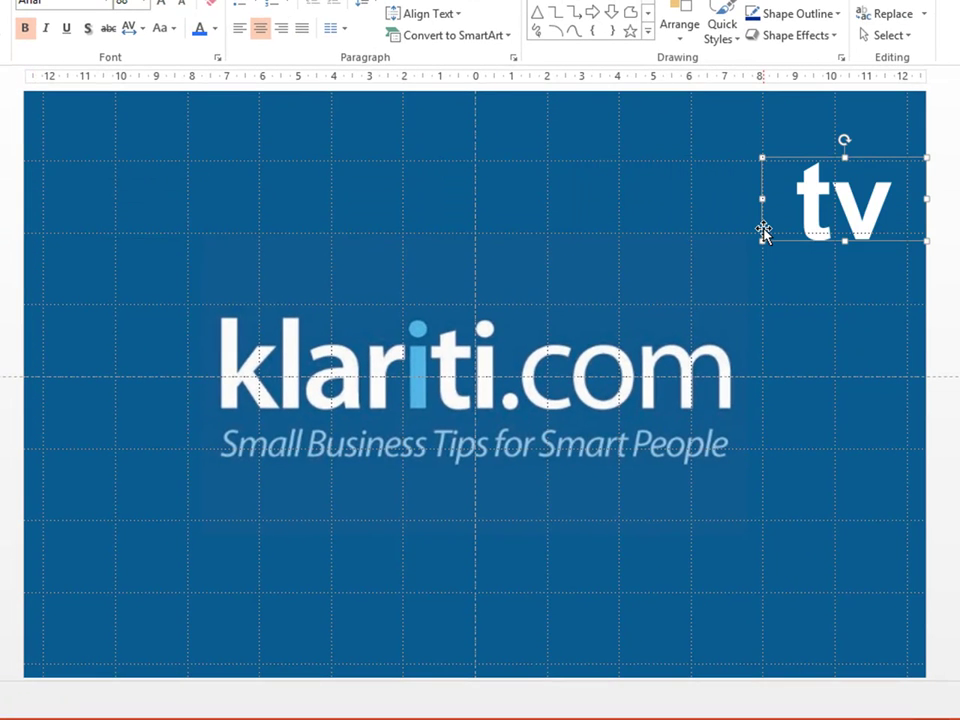
- Nudge the tv label left above the logo's .com and reduce its font to 40 pt
key("Left")
key("Left")
key("Left")
key("Left")
key("Left")
key("Left")
key("Left")
key("Left")
key("Left")
key("Left")
key("Left")
key("Left")
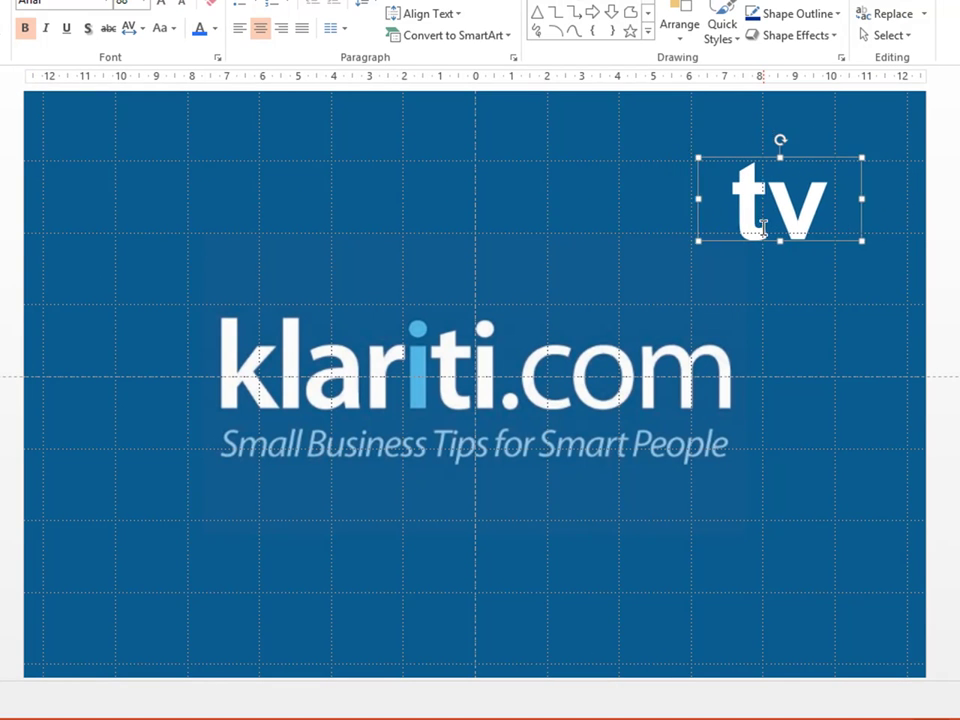
key("Left")
key("Left")
key("ctrl+Right")
key("ctrl+Right")
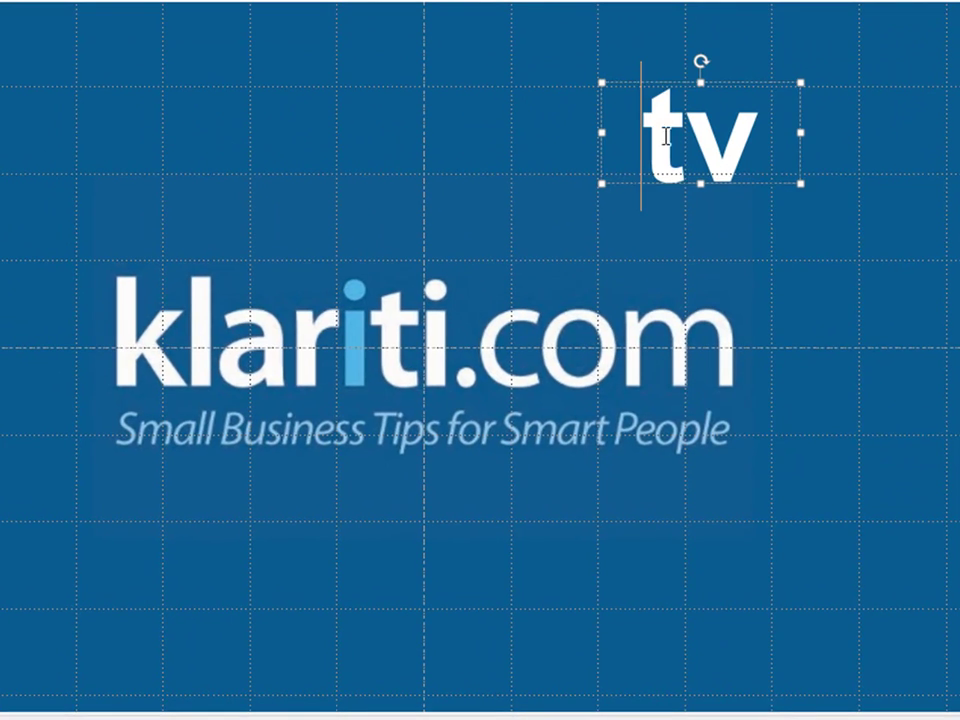
double_click(697, 152)
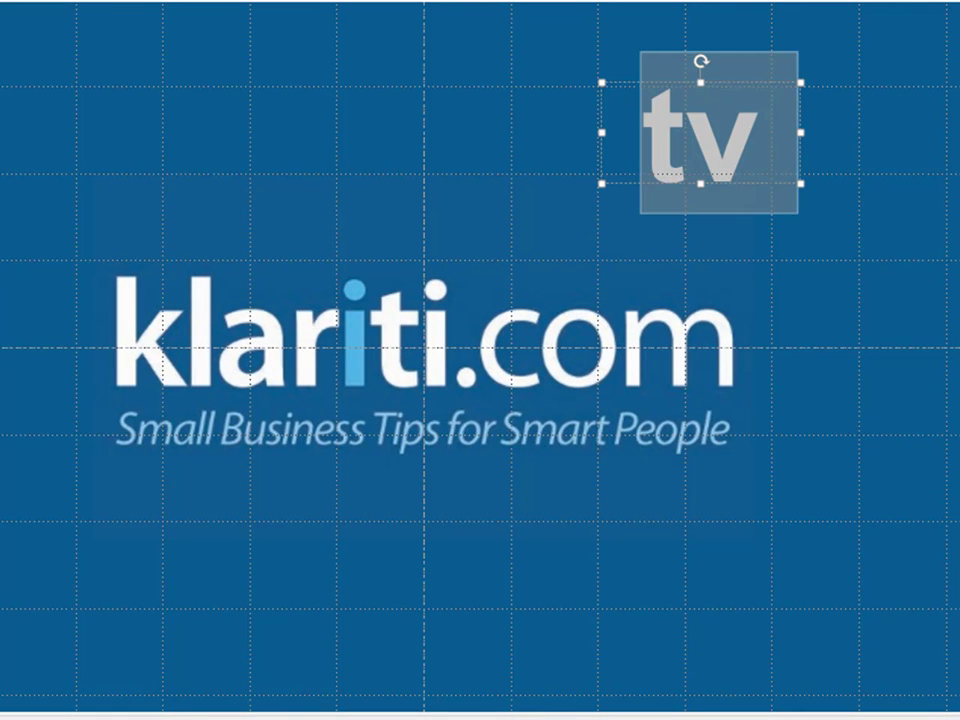
key("ctrl+shift+less")
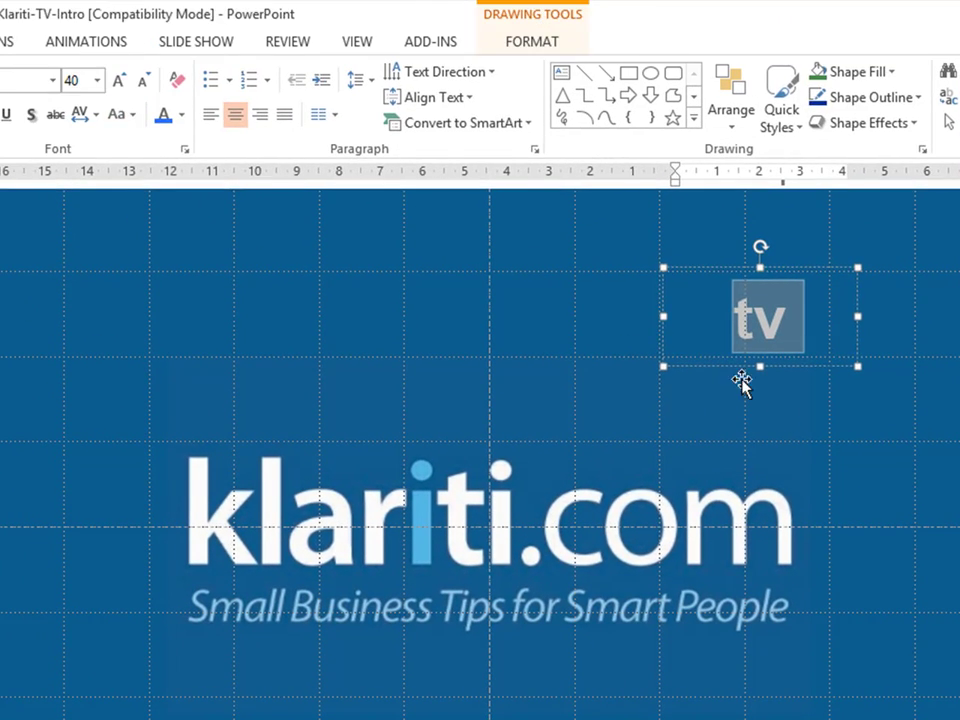
left_click(836, 265)
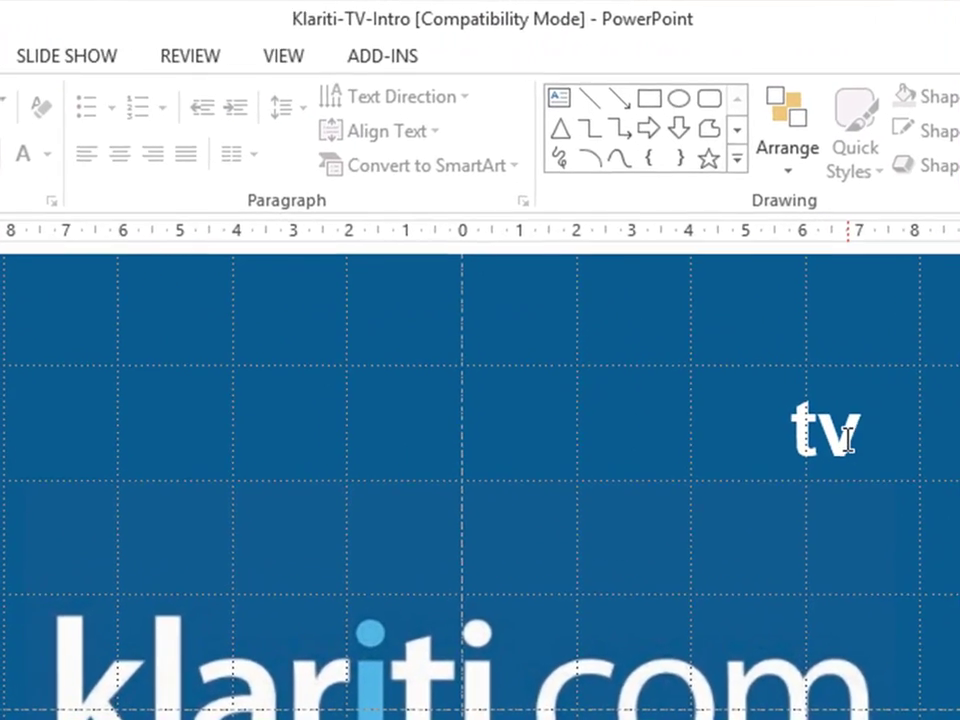
left_click(777, 330)
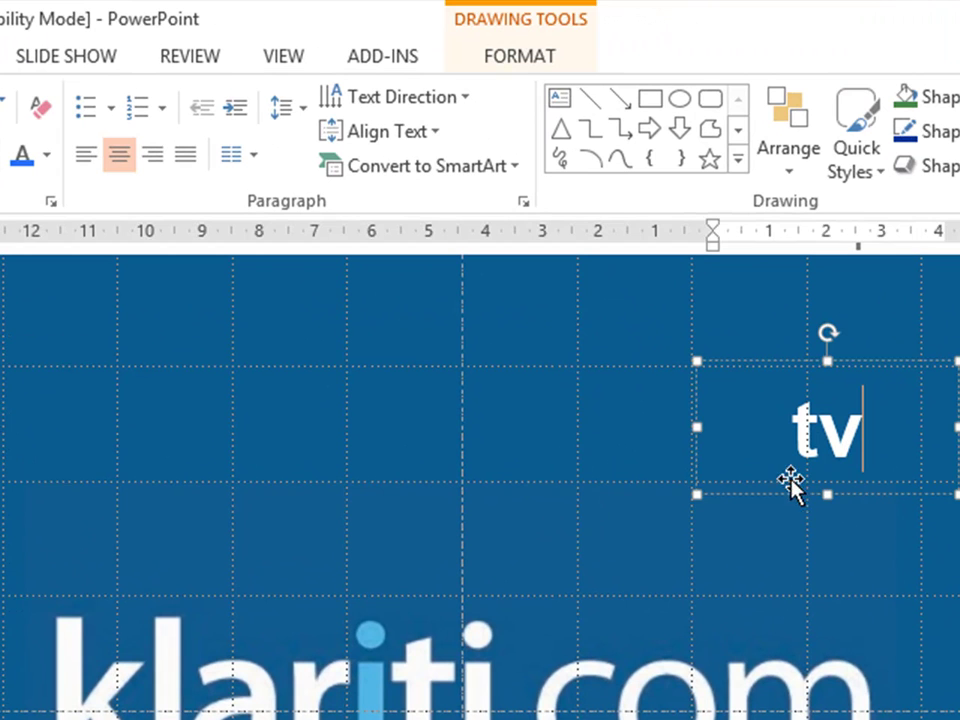
left_click(825, 331)
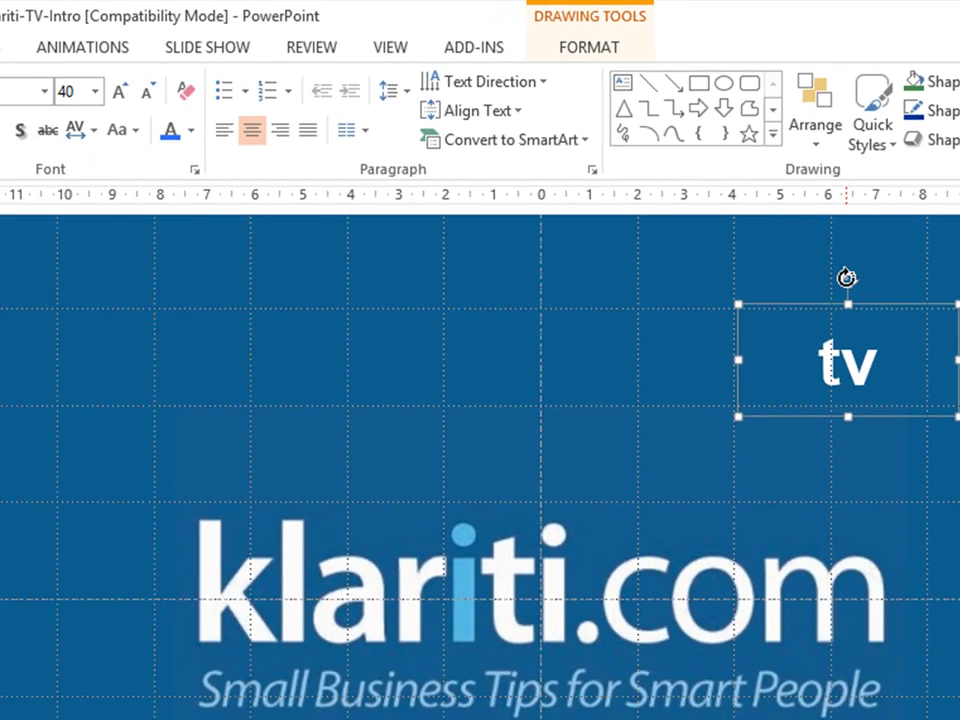
- Expand the full Animations gallery for the selected tv label
left_click(80, 46)
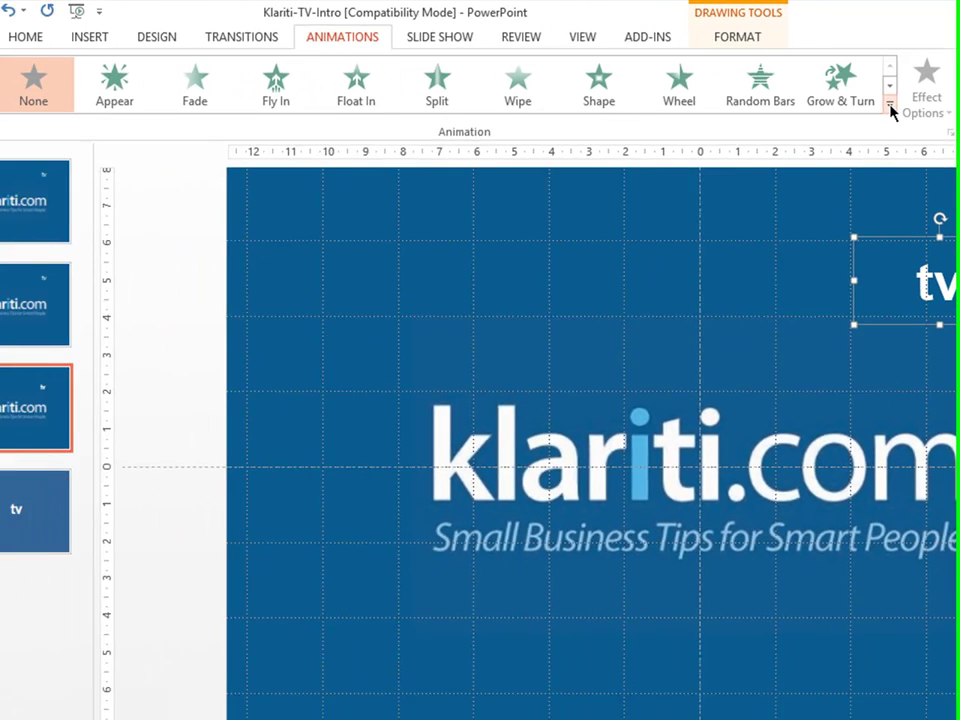
left_click(890, 104)
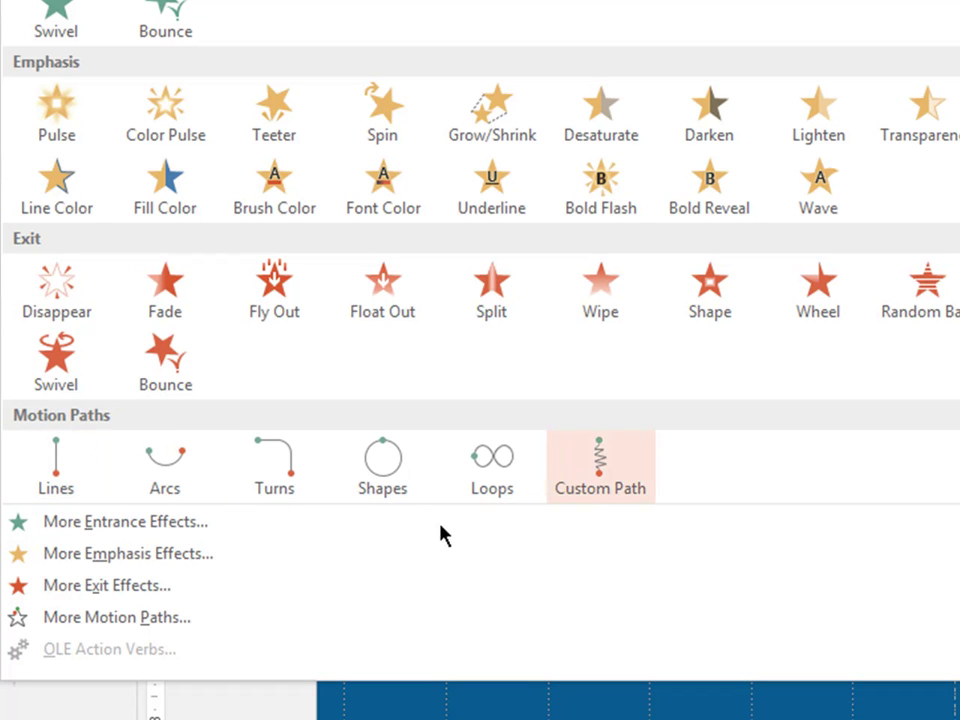
- Give the tv label a Lines motion path and preview it in Slide Show
left_click(55, 470)
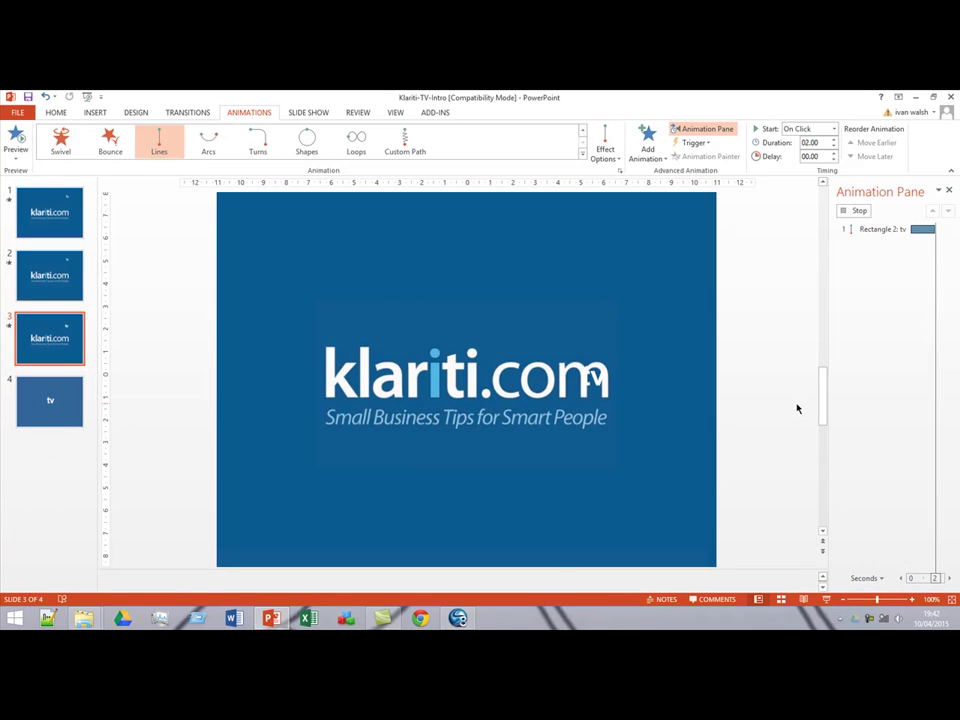
left_click(826, 600)
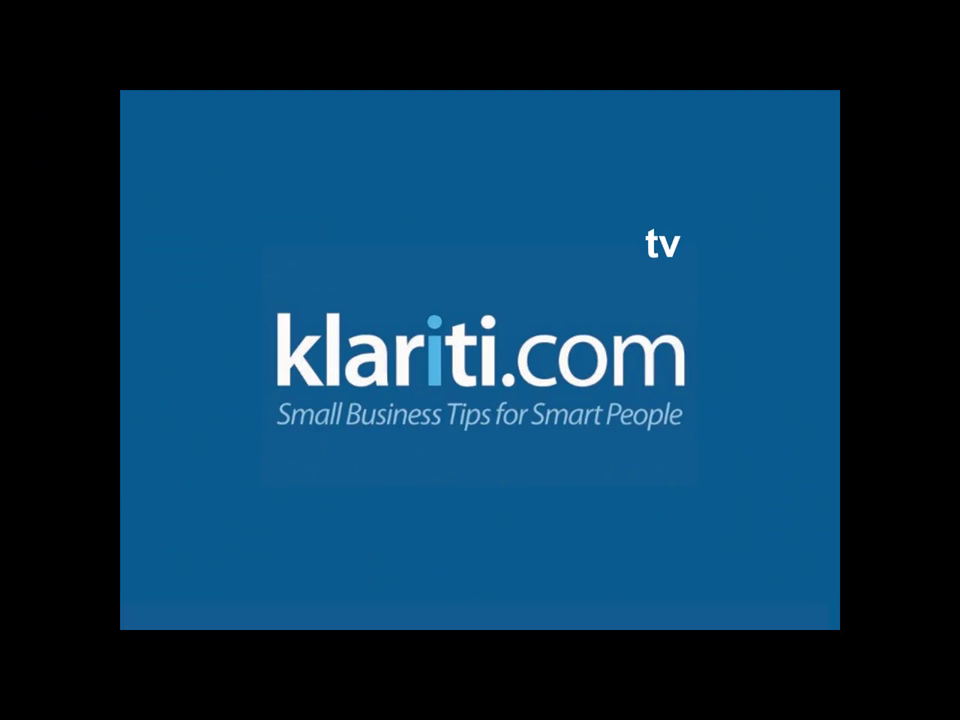
key("Escape")
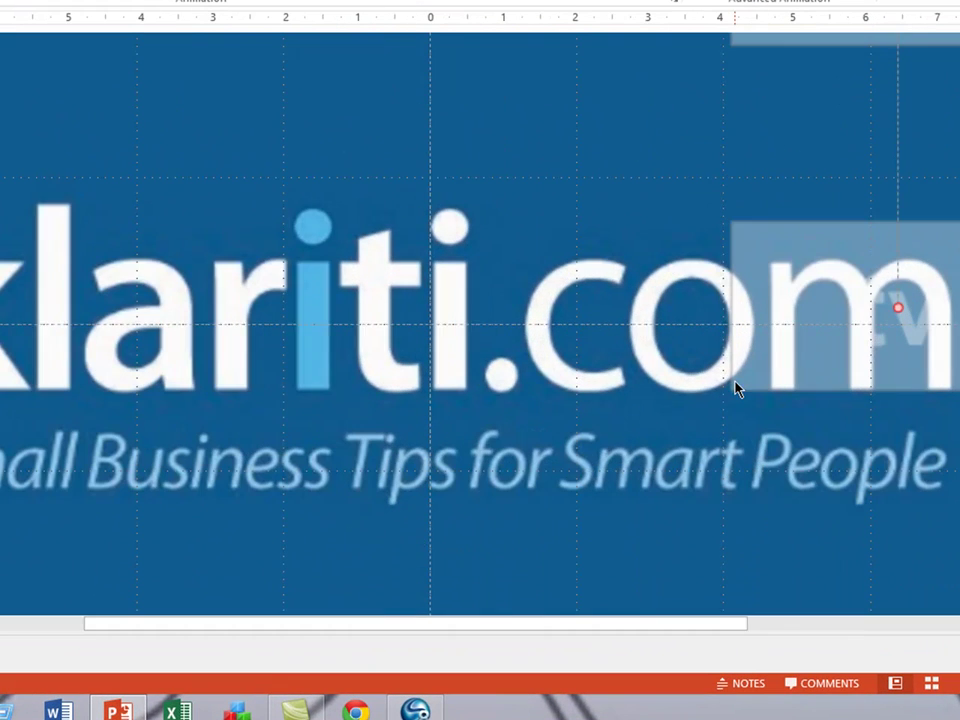
- Drag the motion path's end point up so tv stops just above the .com
left_click_drag(621, 630, 808, 634)
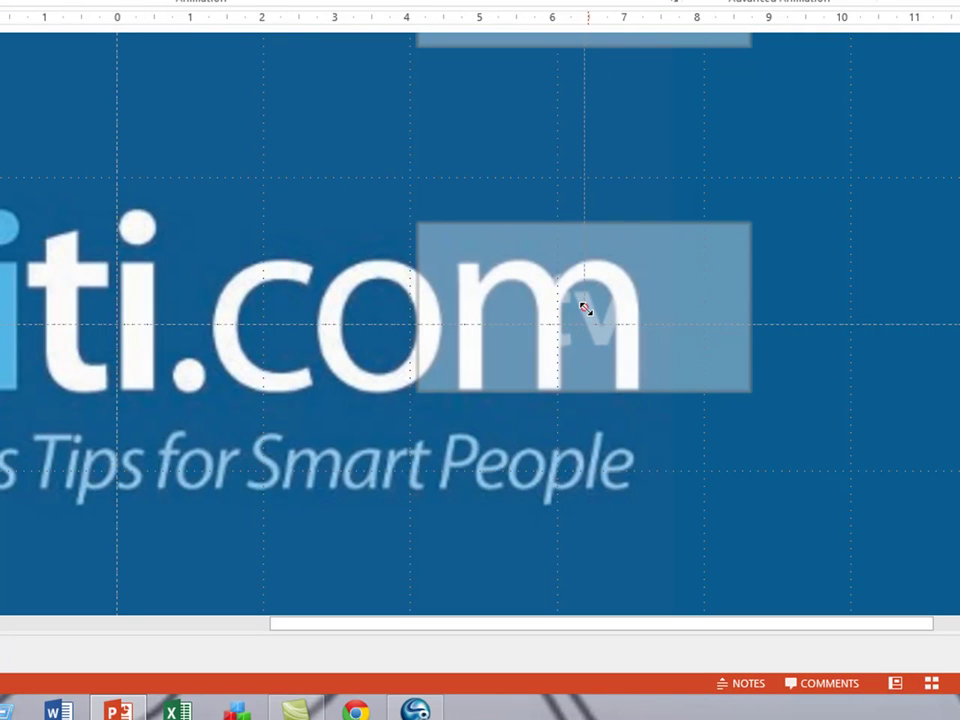
left_click_drag(585, 308, 587, 177)
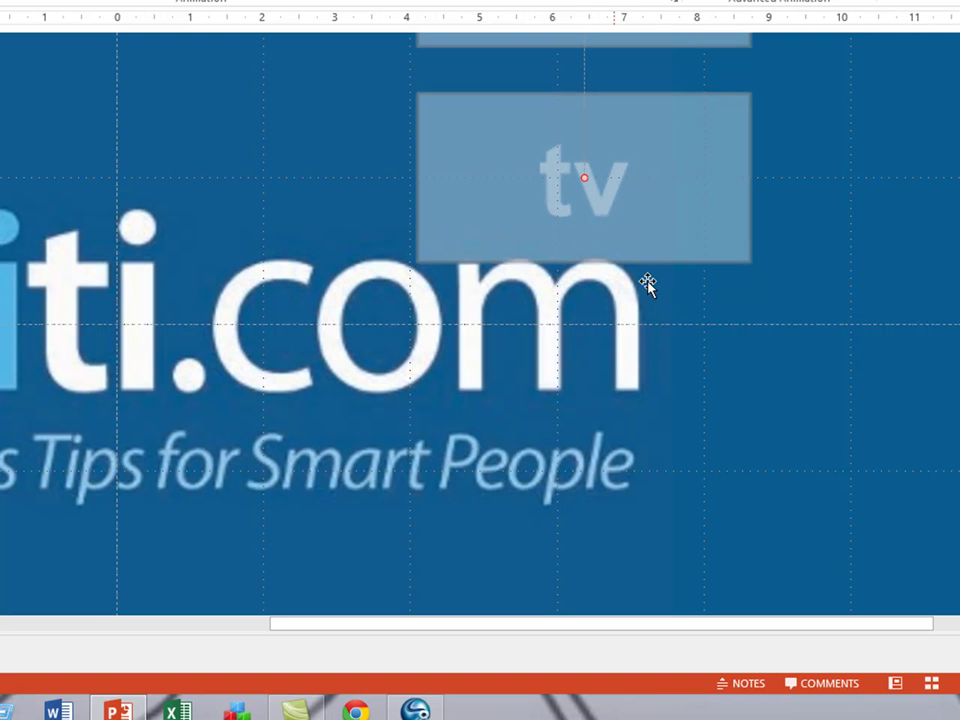
left_click(688, 306)
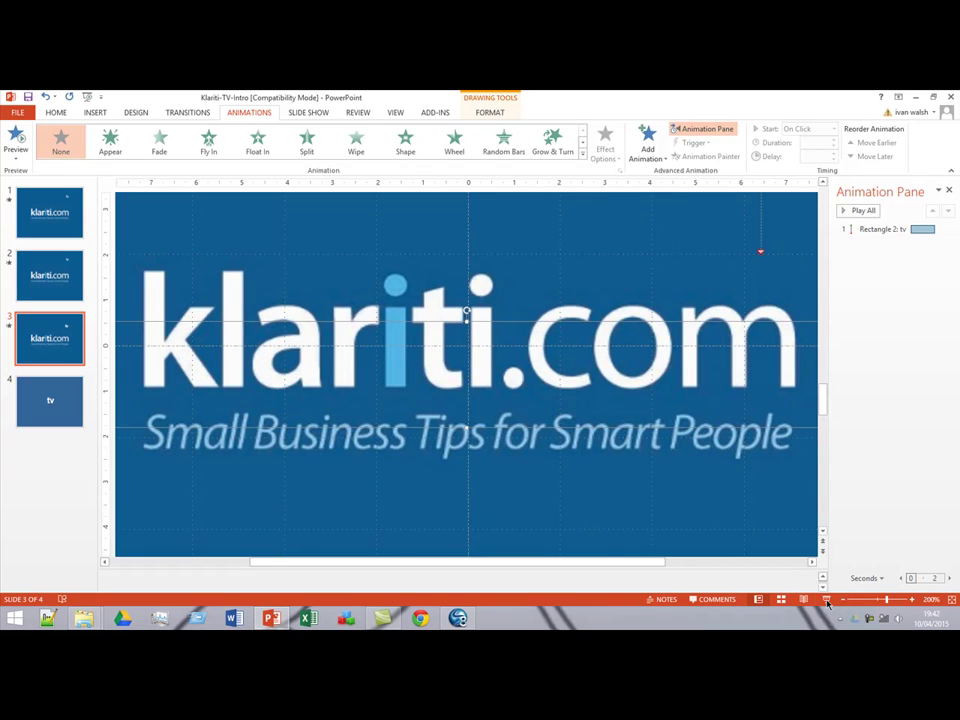
- Nudge the tv label and its motion path to the right, then preview the slide show
scroll(467, 315, "down", 5)
left_click(785, 428)
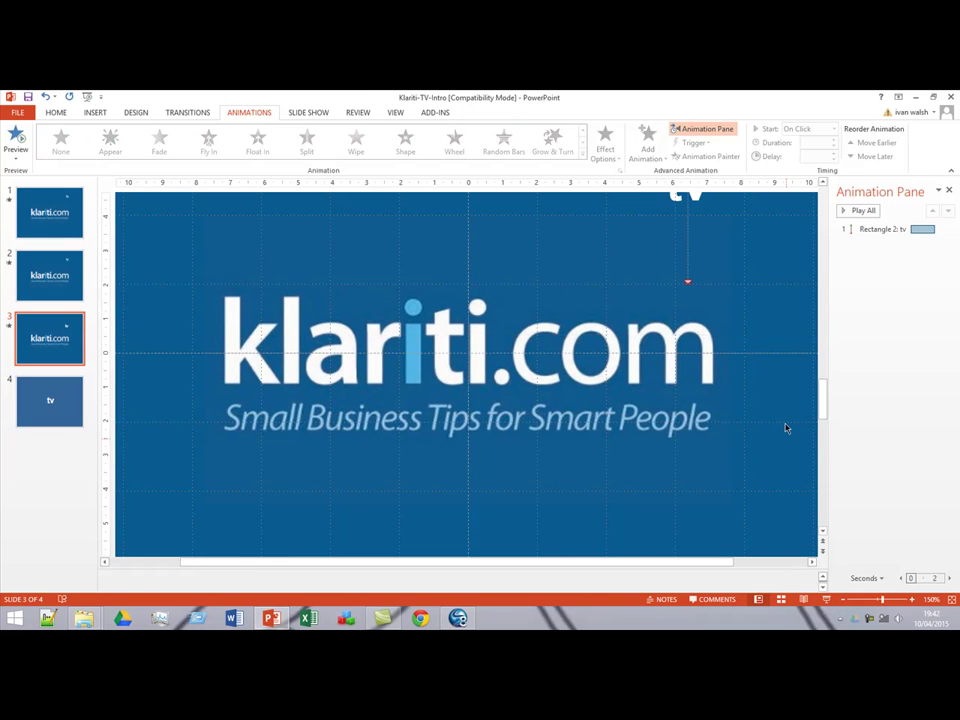
scroll(775, 430, "down", 2)
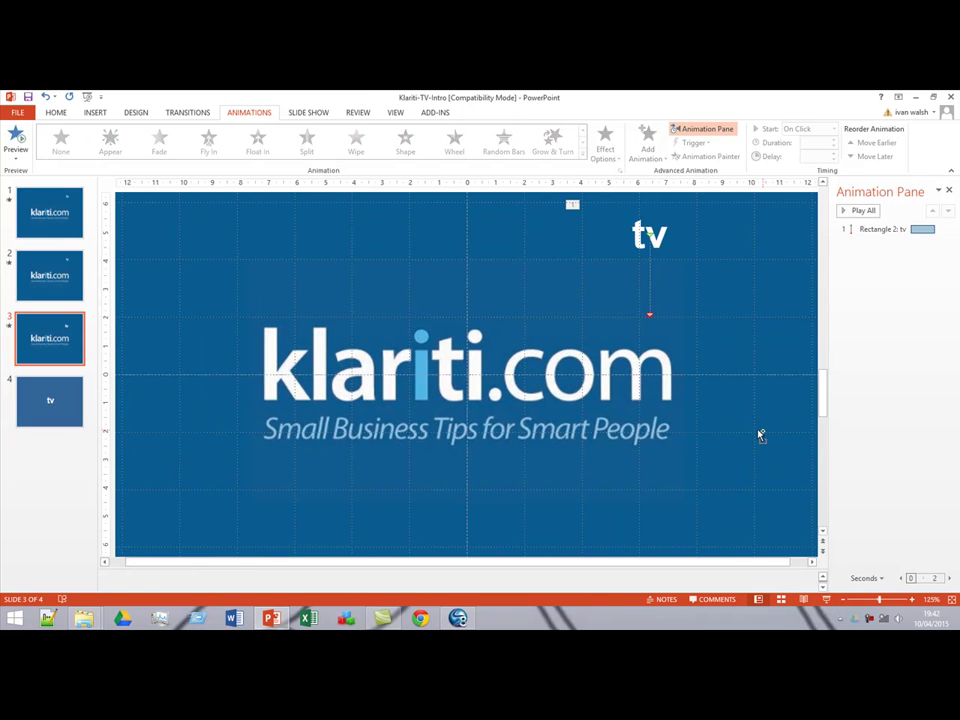
left_click(649, 210)
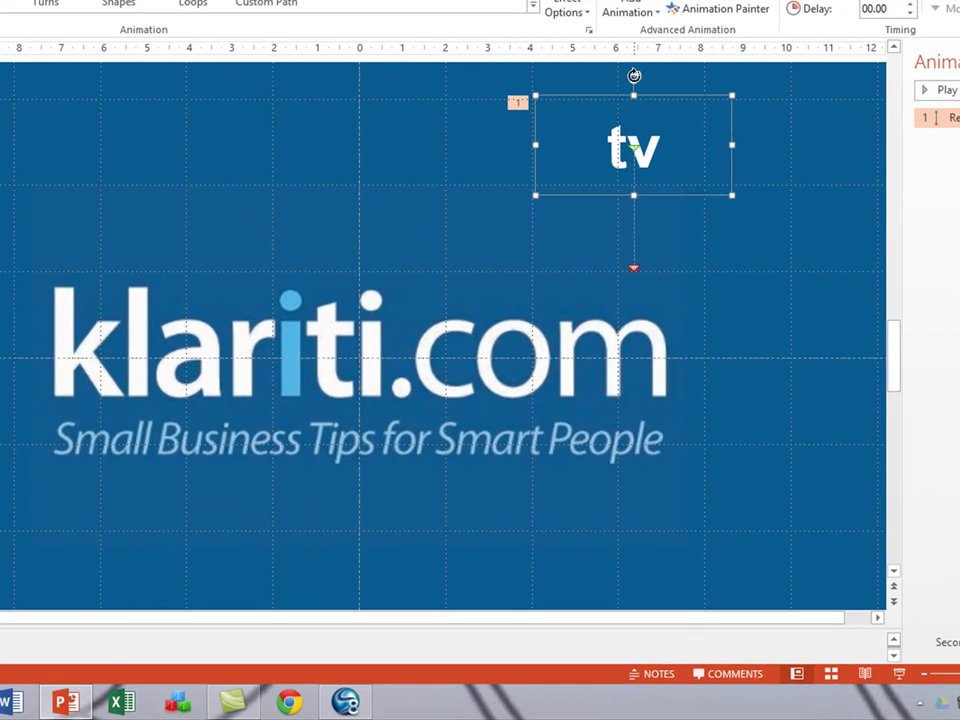
key("Right")
key("Right")
key("Right")
key("Right")
key("Right")
key("Right")
key("Right")
key("Right")
key("Right")
key("Right")
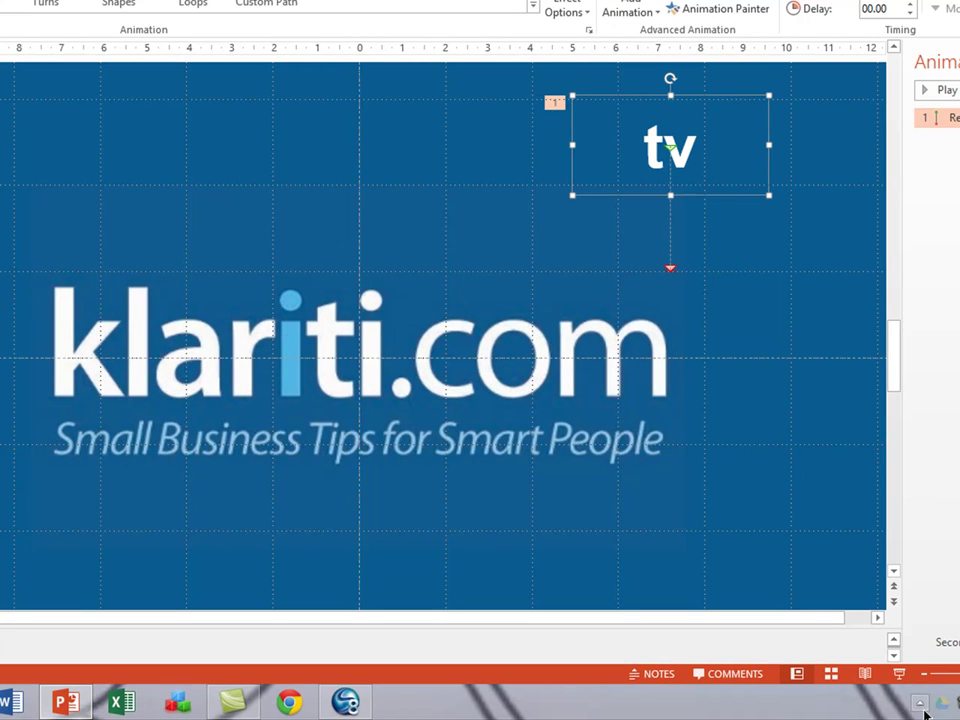
left_click(899, 674)
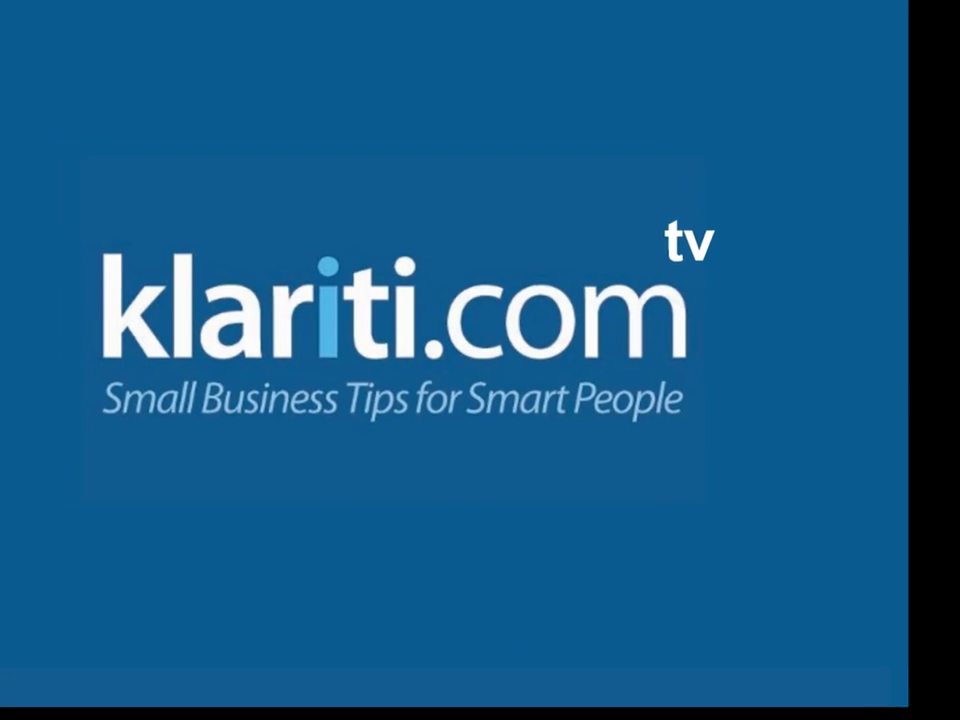
key("Escape")
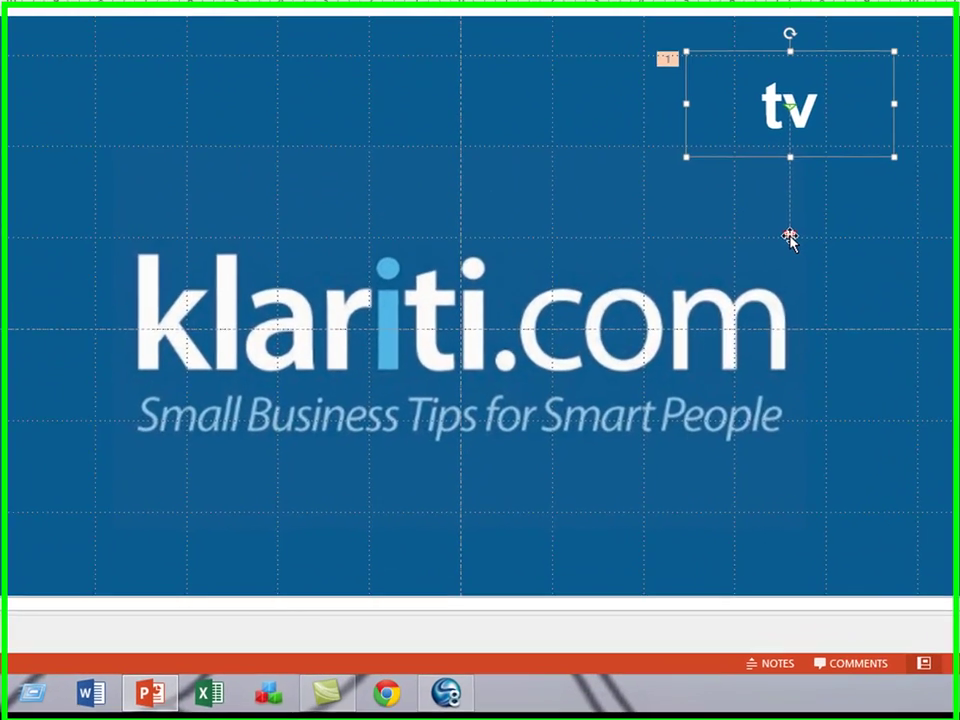
- Raise the end point of the tv label's Down motion path slightly and reopen its effect settings
left_click_drag(675, 333, 675, 360)
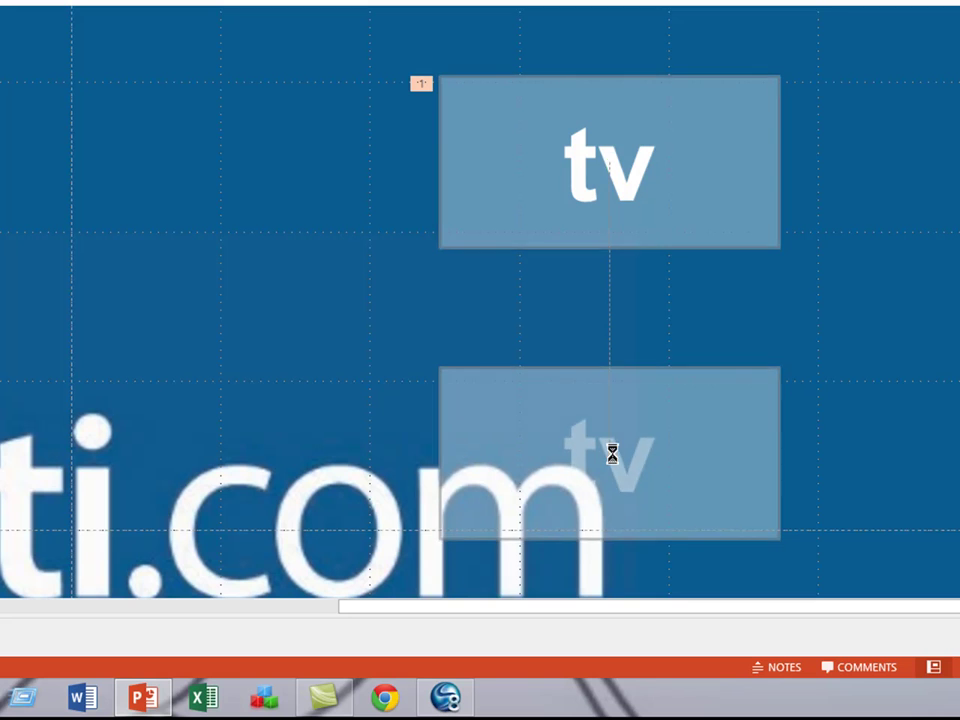
double_click(611, 454)
key("Escape")
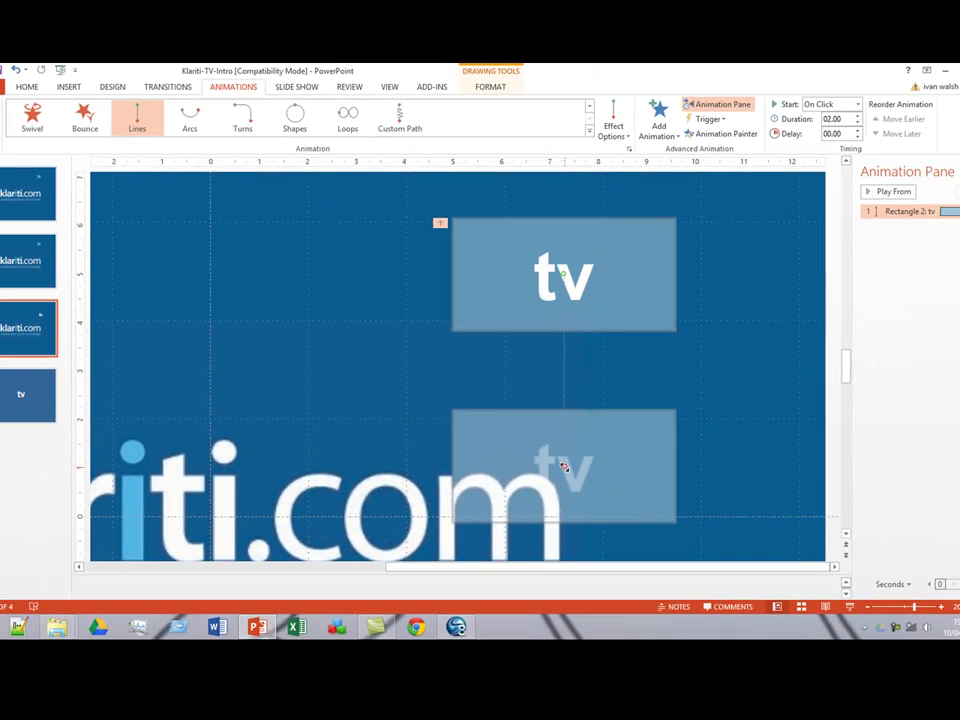
left_click_drag(559, 467, 570, 456)
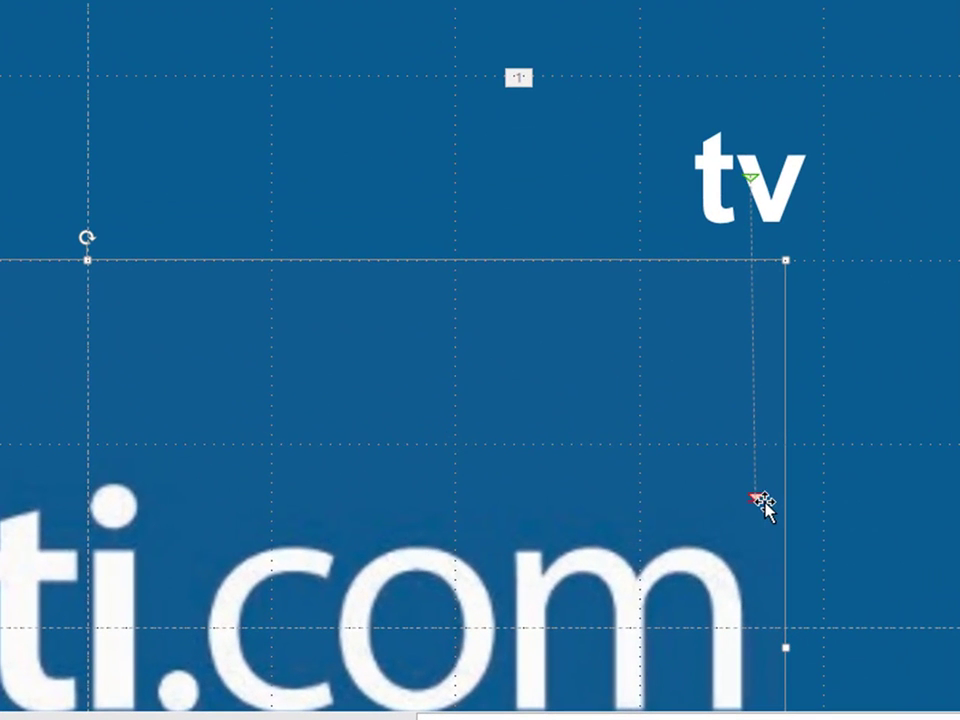
double_click(646, 474)
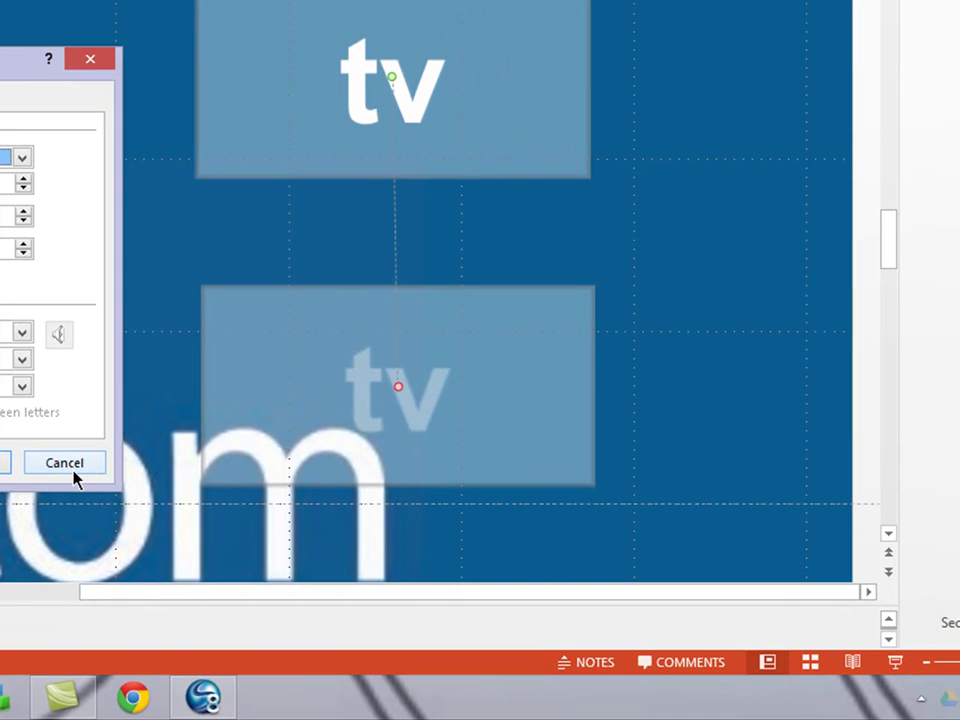
- Cancel the Down dialog unchanged, preview the tv label landing above .com, then clear the selection
left_click(64, 463)
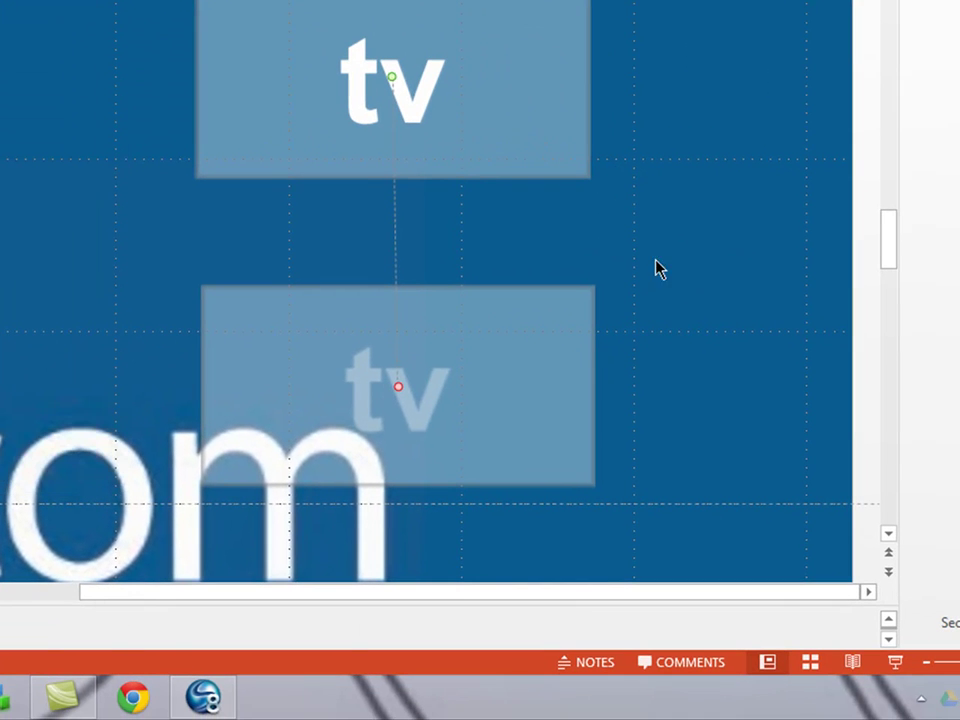
left_click(890, 665)
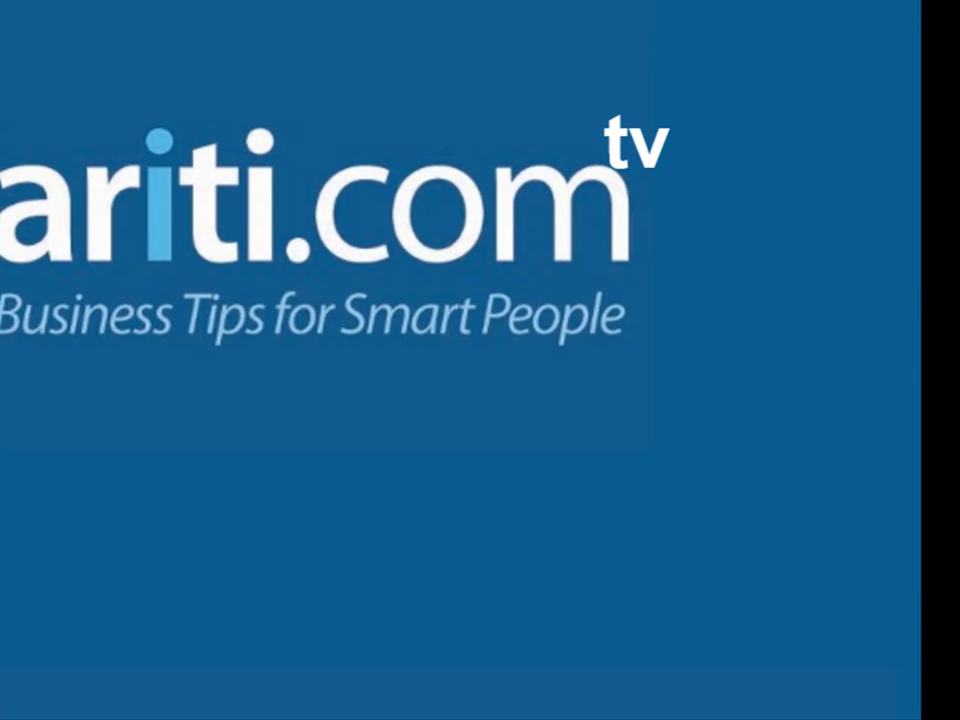
key("Escape")
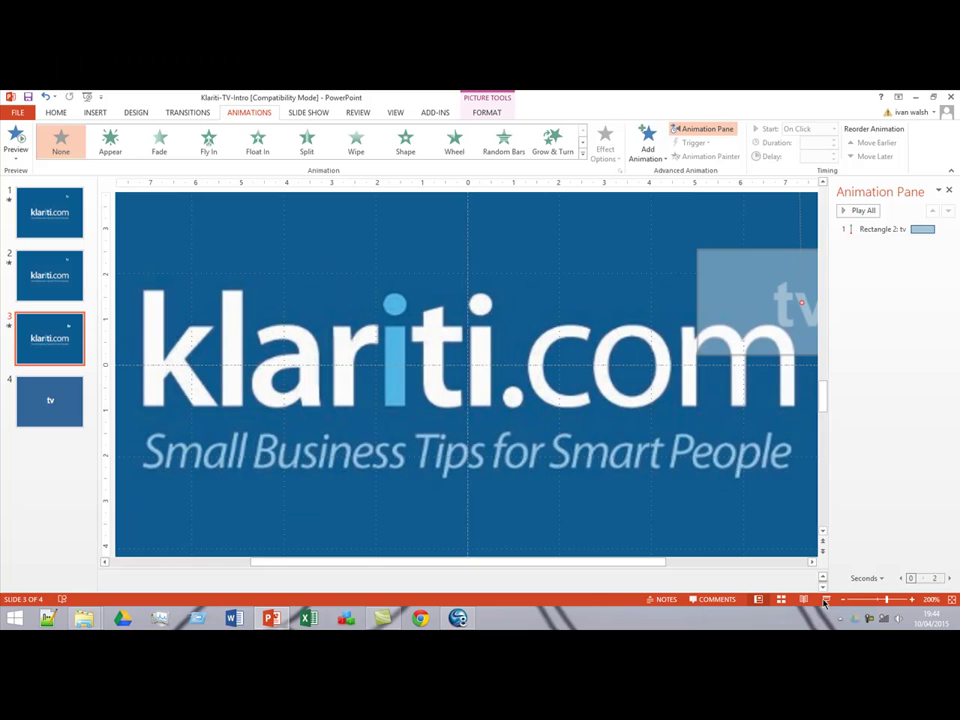
left_click(720, 572)
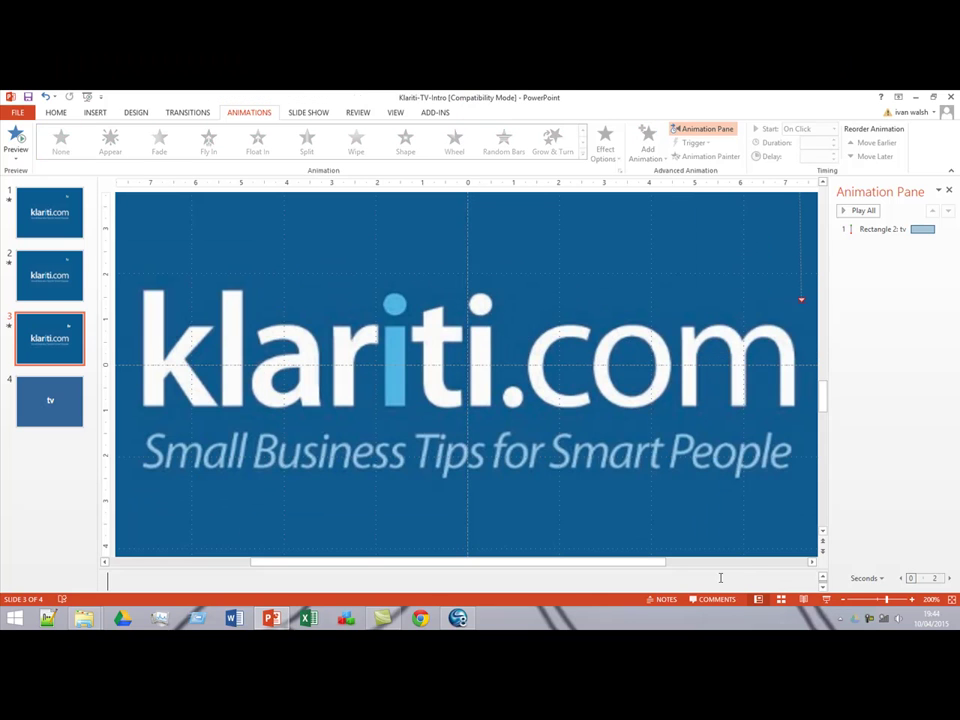
- Select the tv label's motion path and bring up the Add Animation effects list
left_click(590, 505)
scroll(590, 505, "down", 3)
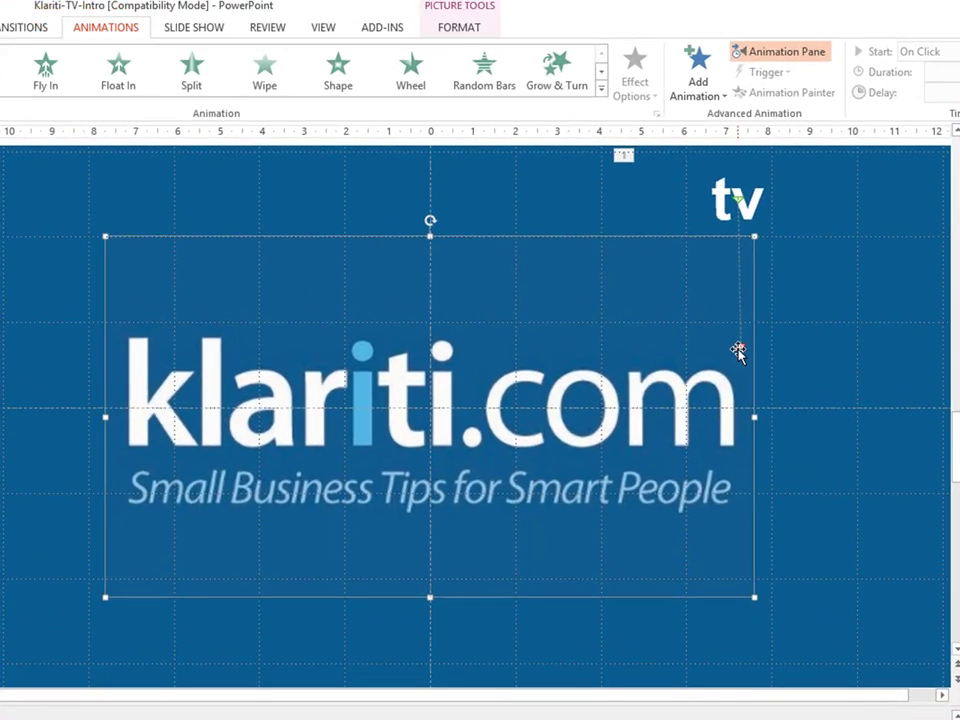
left_click(707, 340)
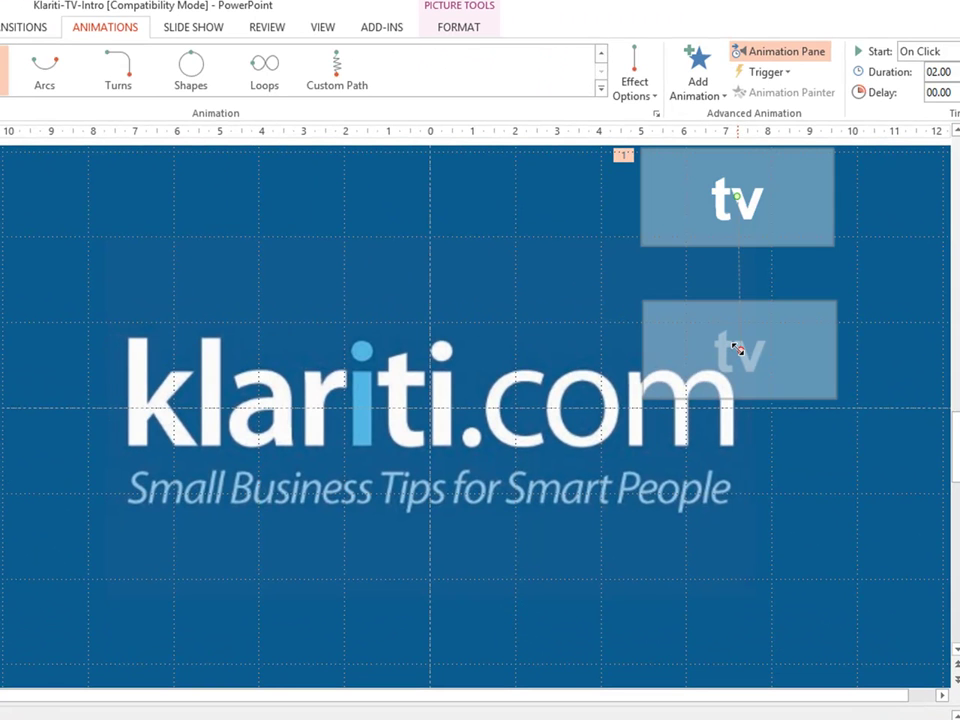
right_click(740, 357)
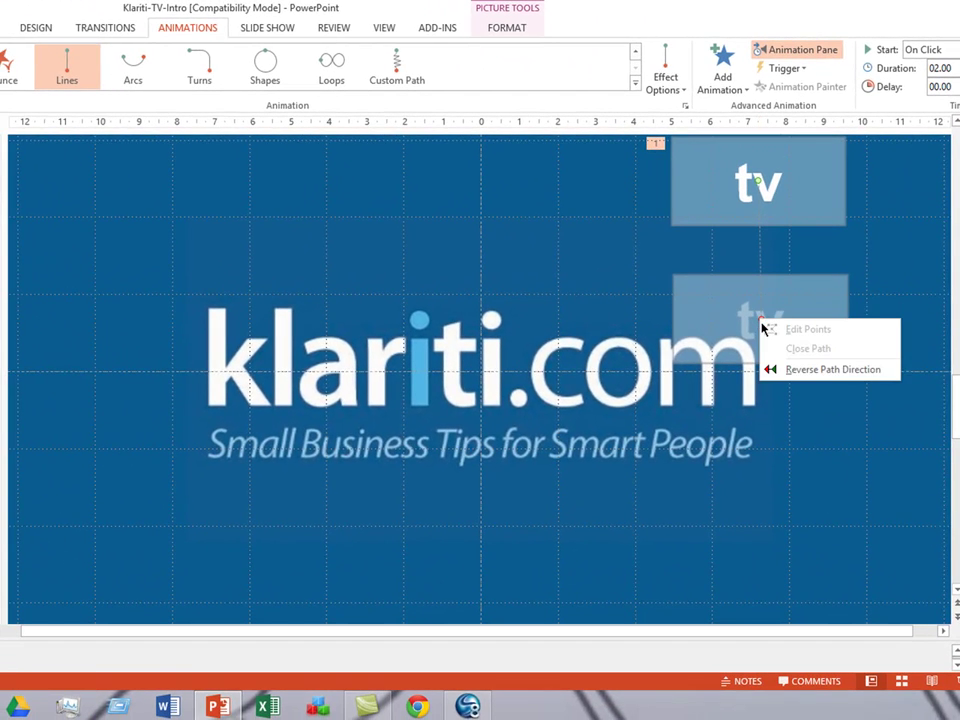
left_click(804, 441)
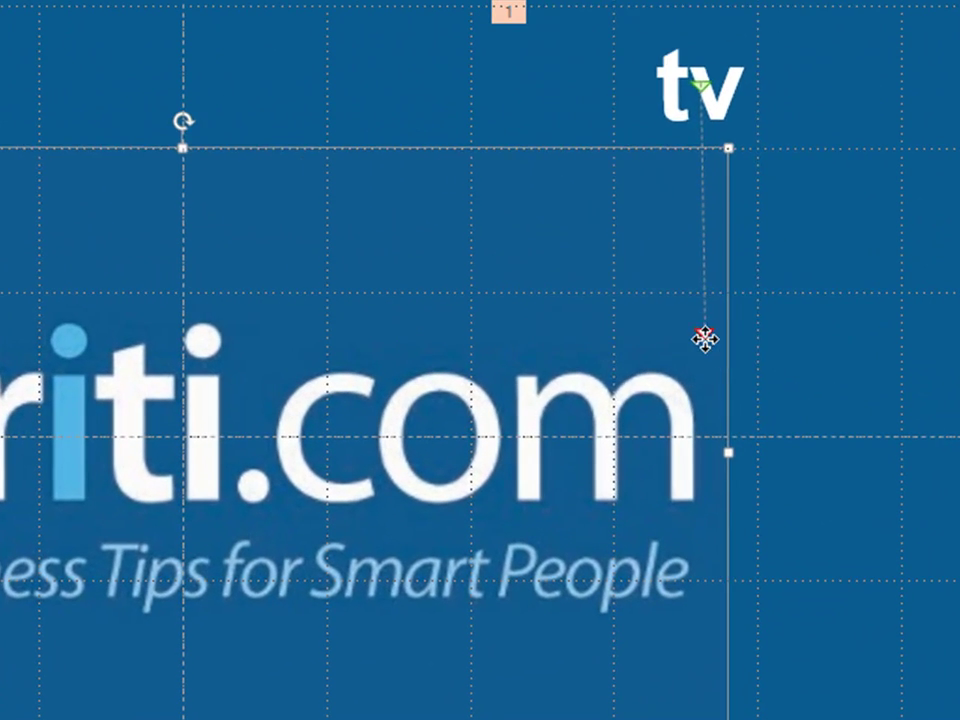
left_click(758, 314)
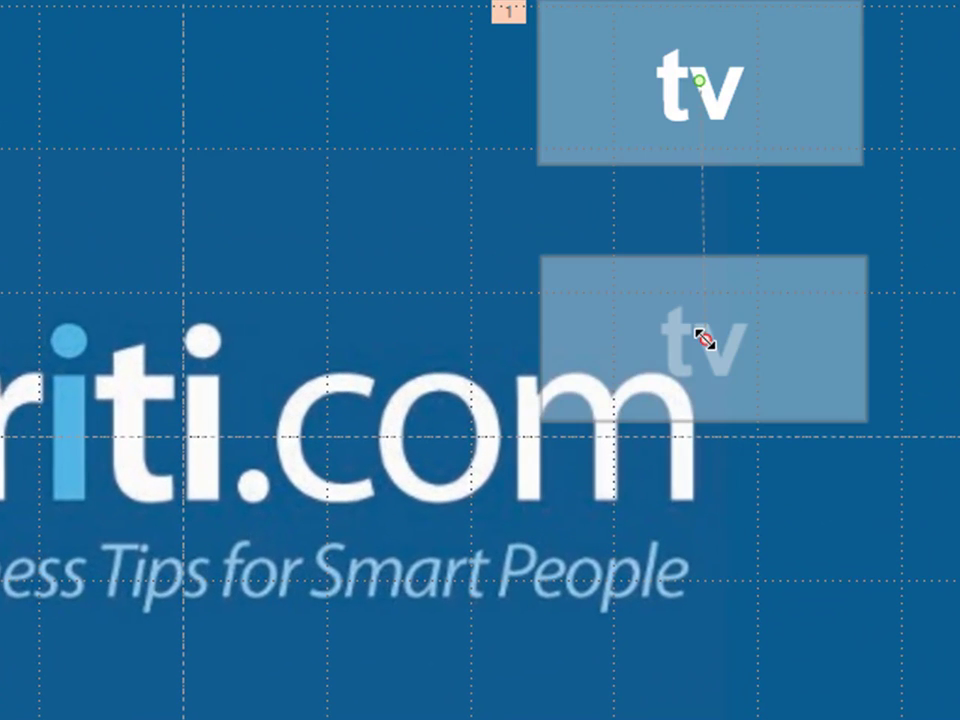
left_click(861, 628)
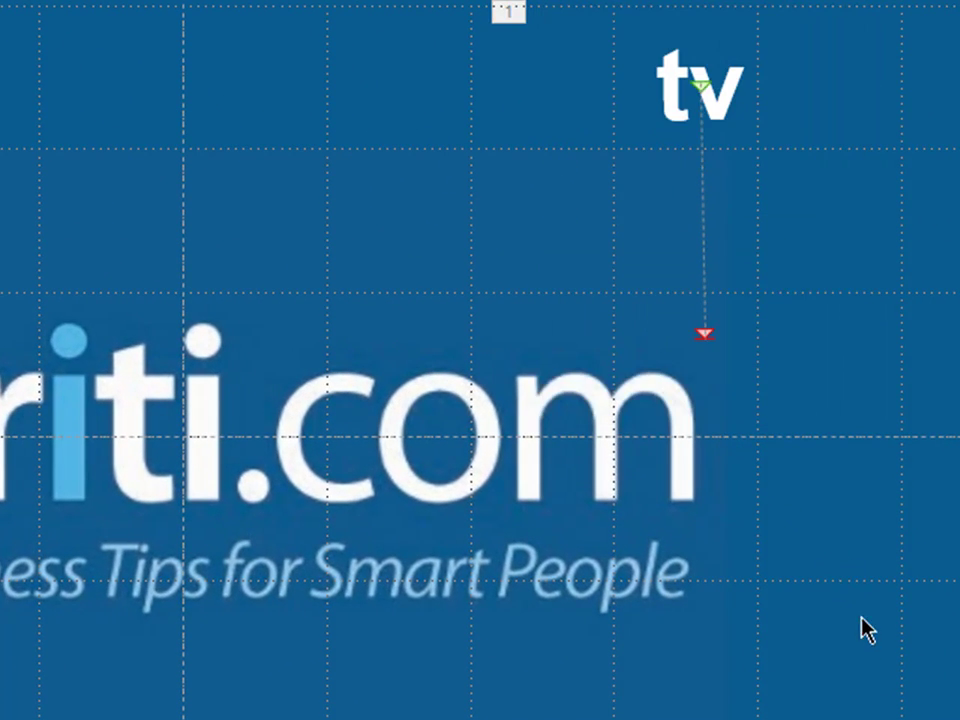
left_click(703, 333)
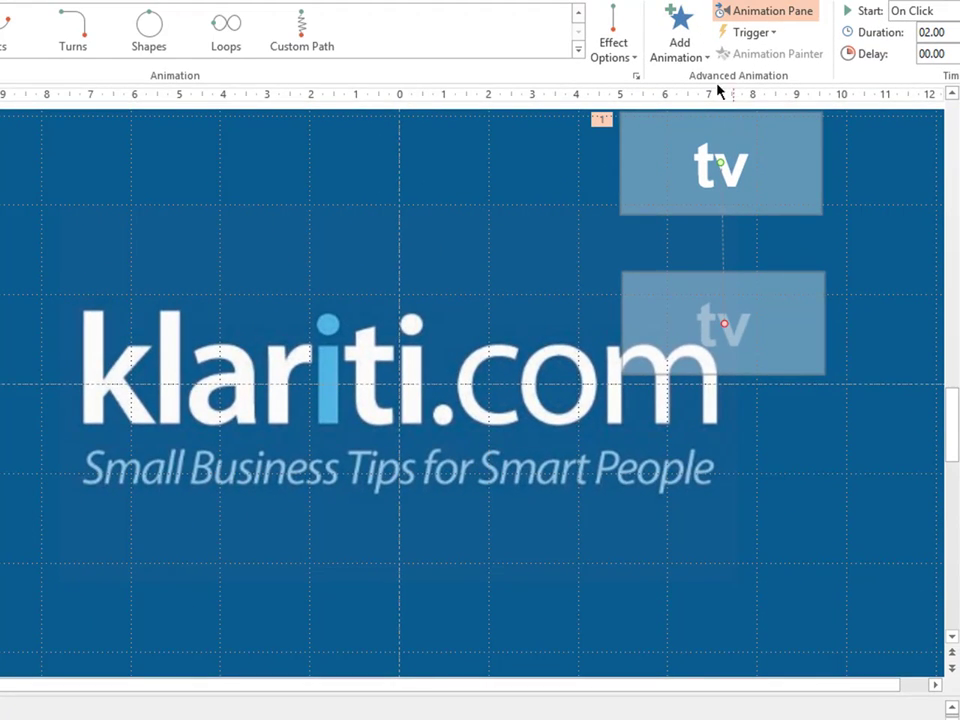
left_click(704, 62)
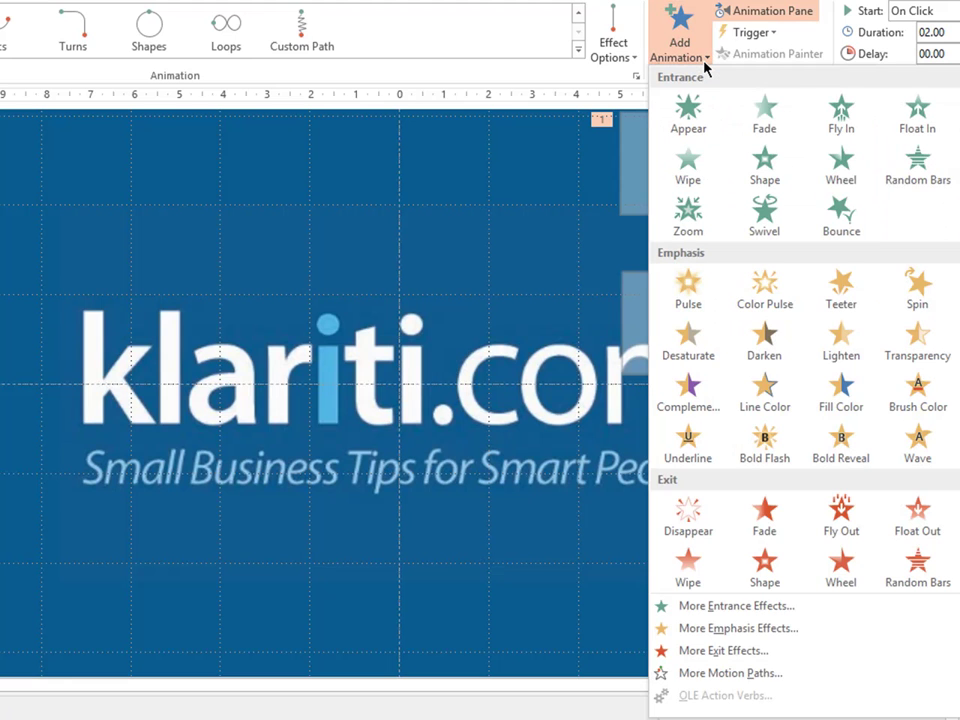
- Add the Moderate Shrink & Turn exit effect to the tv label via More Exit Effects
scroll(730, 300, "down", 2)
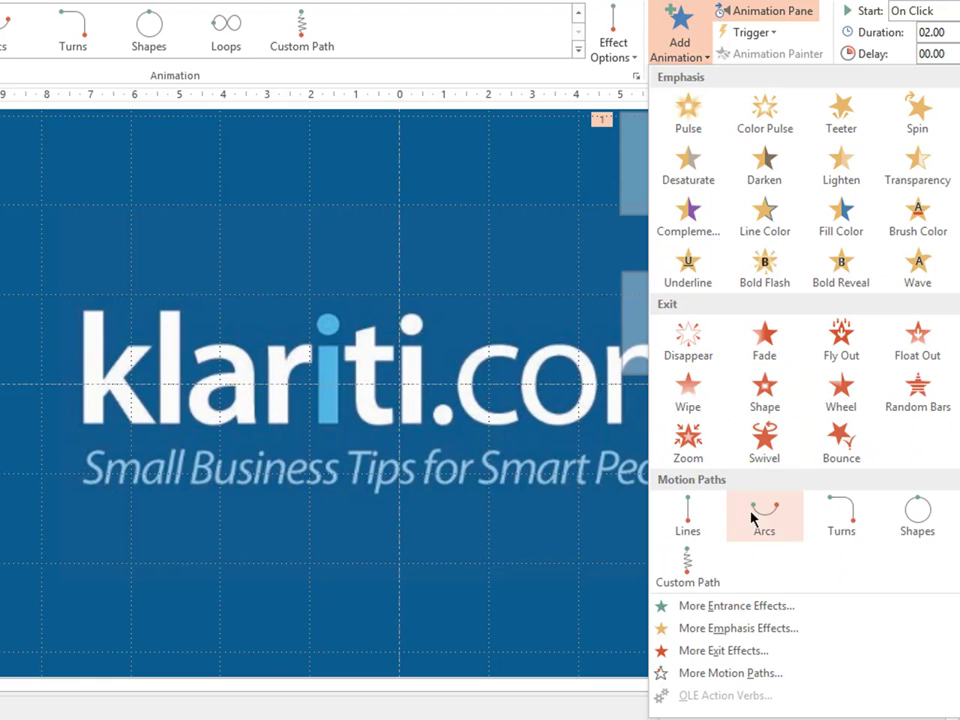
left_click(720, 651)
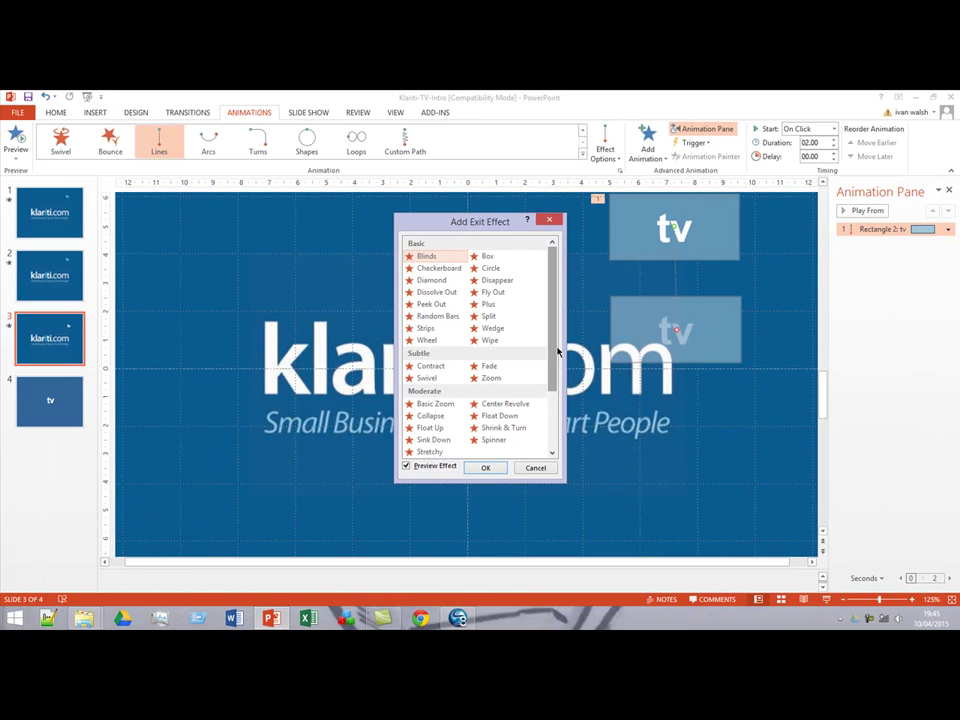
left_click_drag(555, 349, 551, 410)
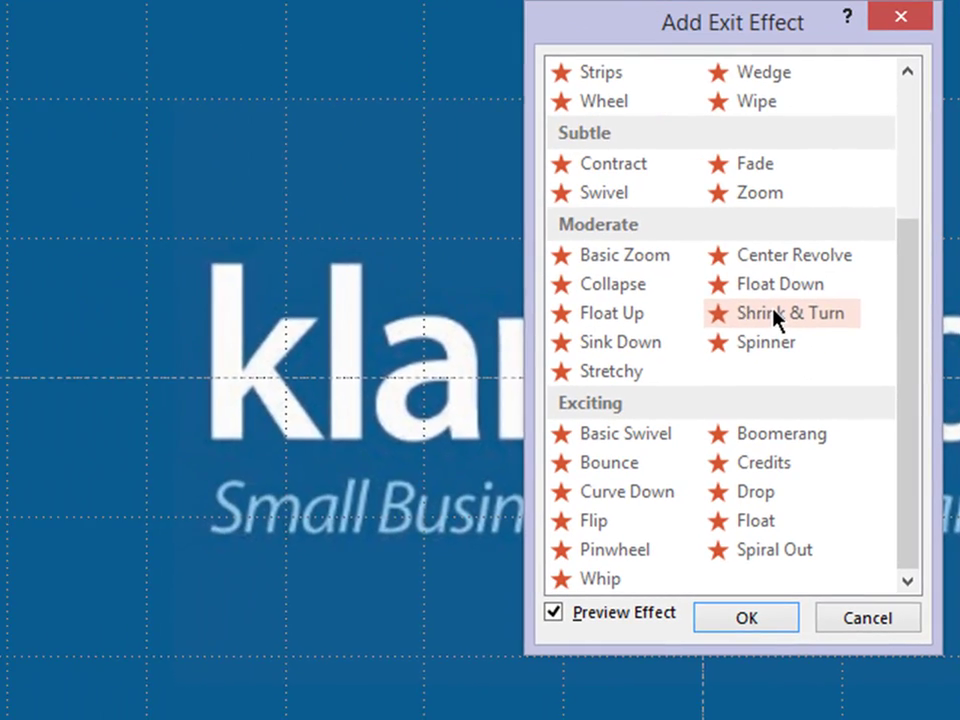
left_click(513, 346)
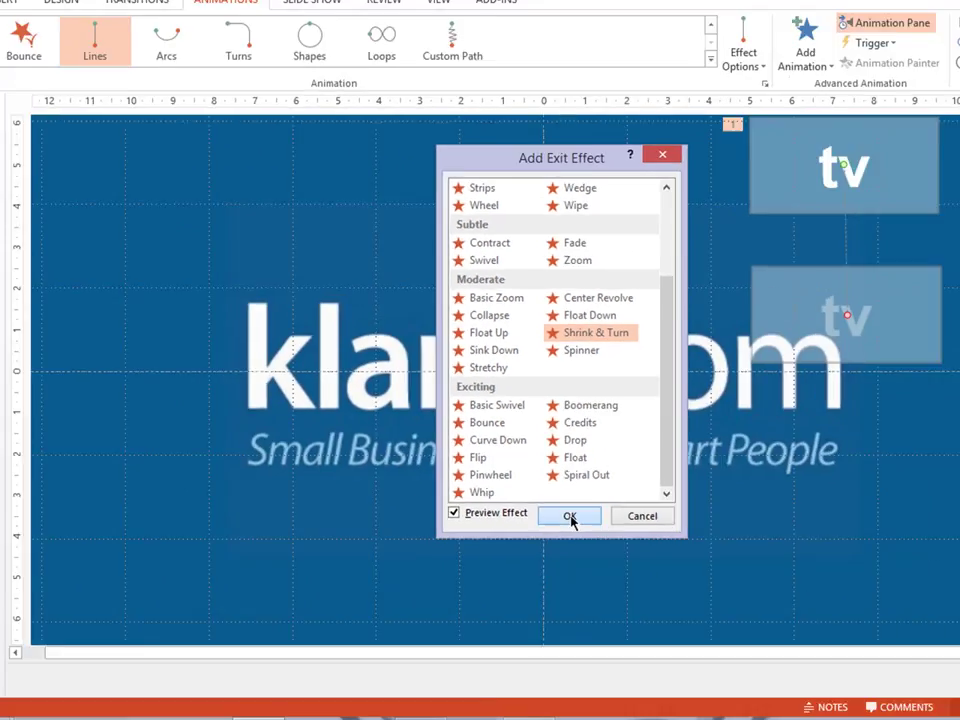
left_click(569, 516)
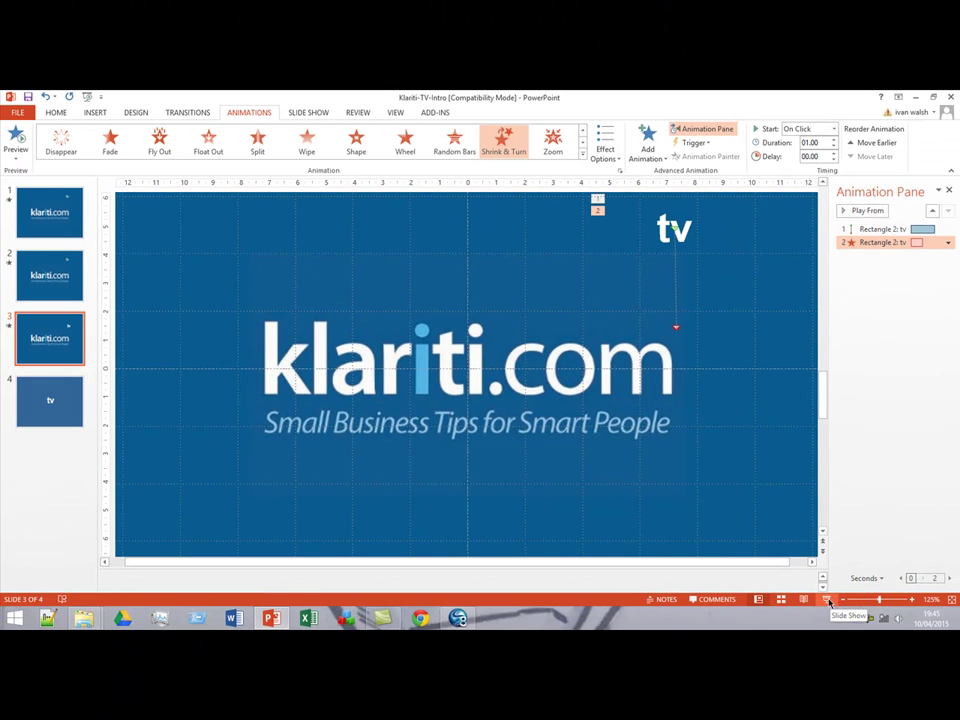
left_click(829, 601)
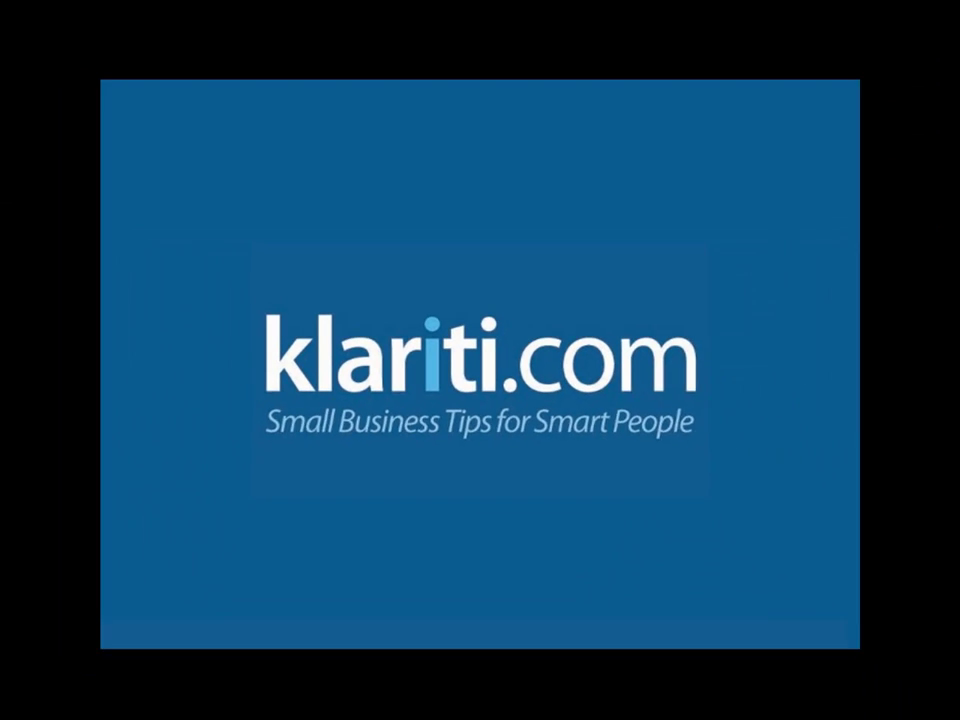
key("Escape")
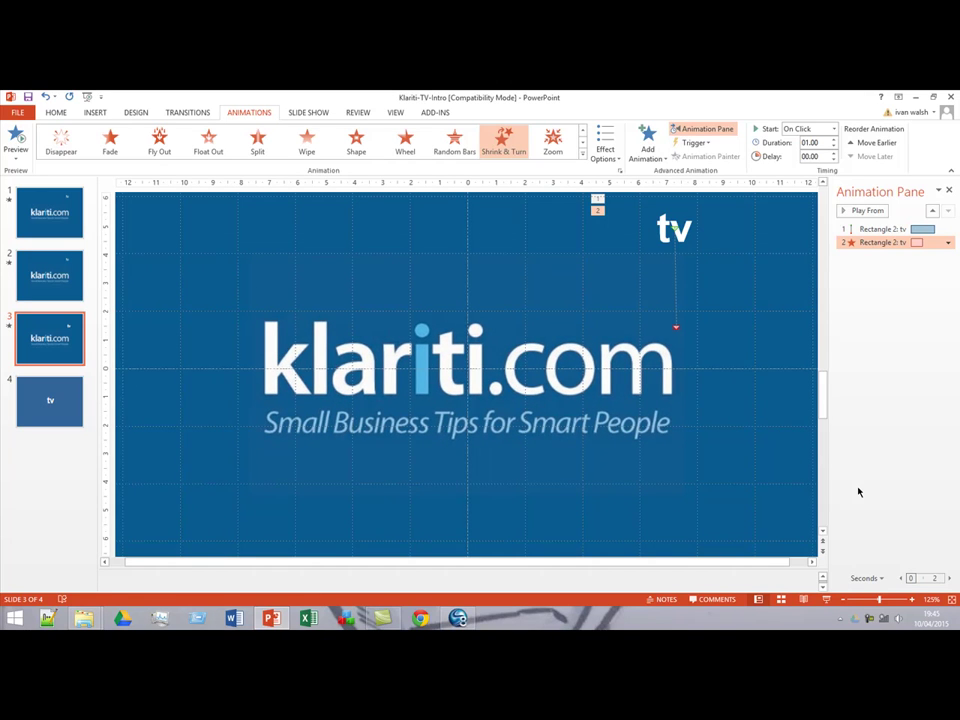
left_click(825, 600)
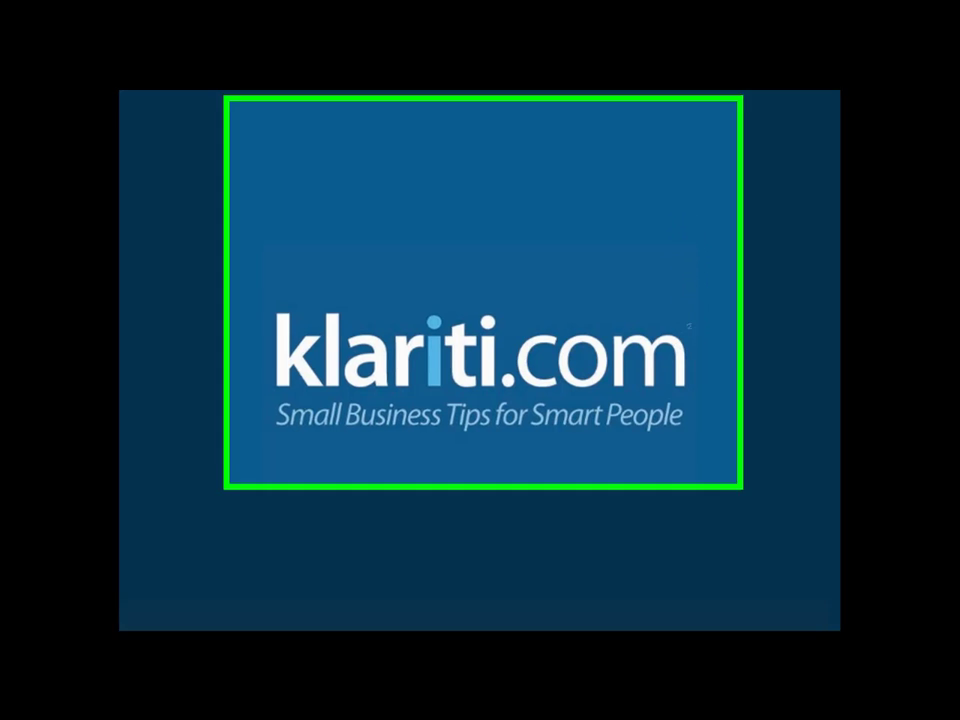
key("Escape")
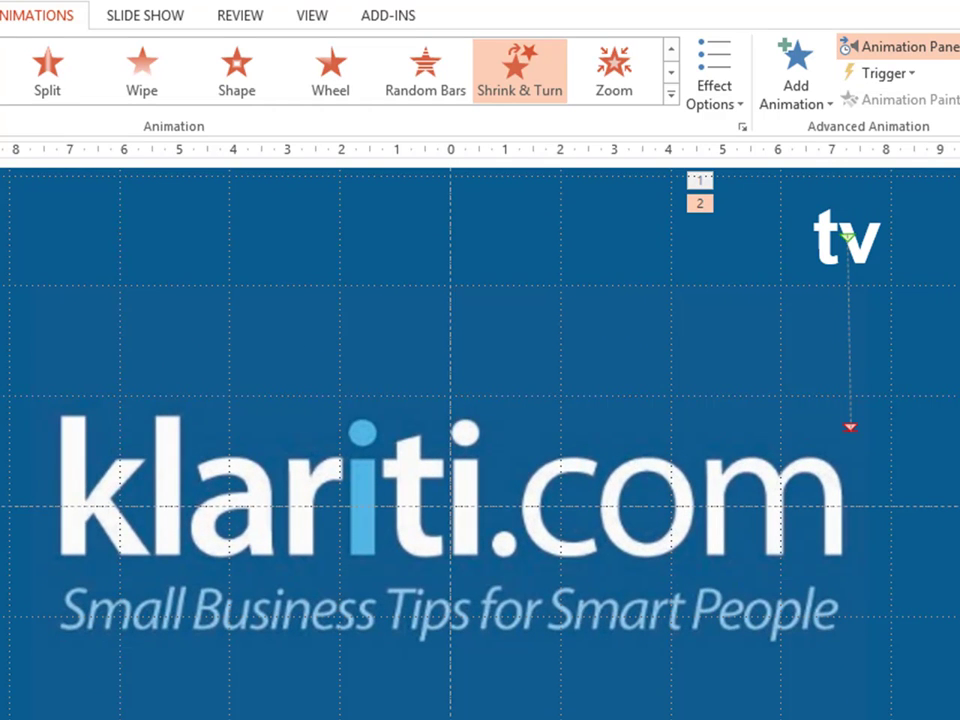